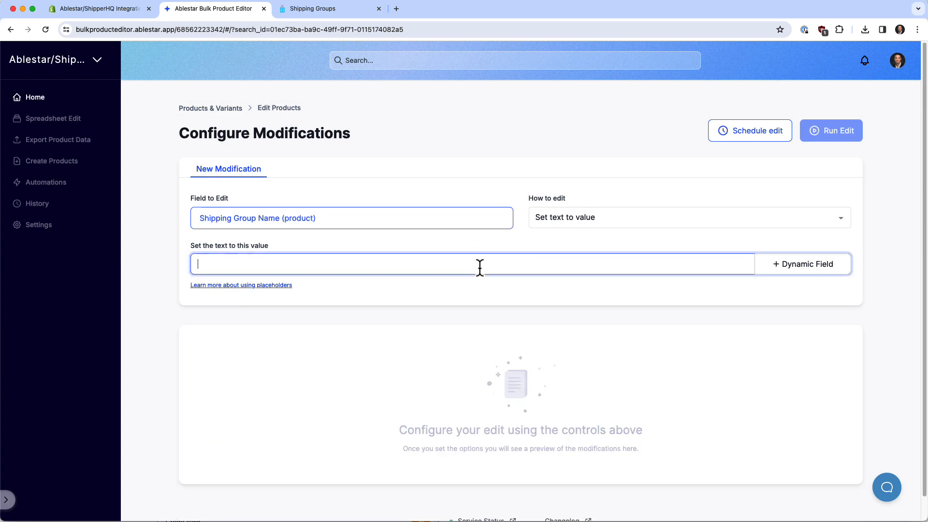
# Set the Shipping Group Name (product) text value to Large for the selected products and run the edit.
pyautogui.write('Large')
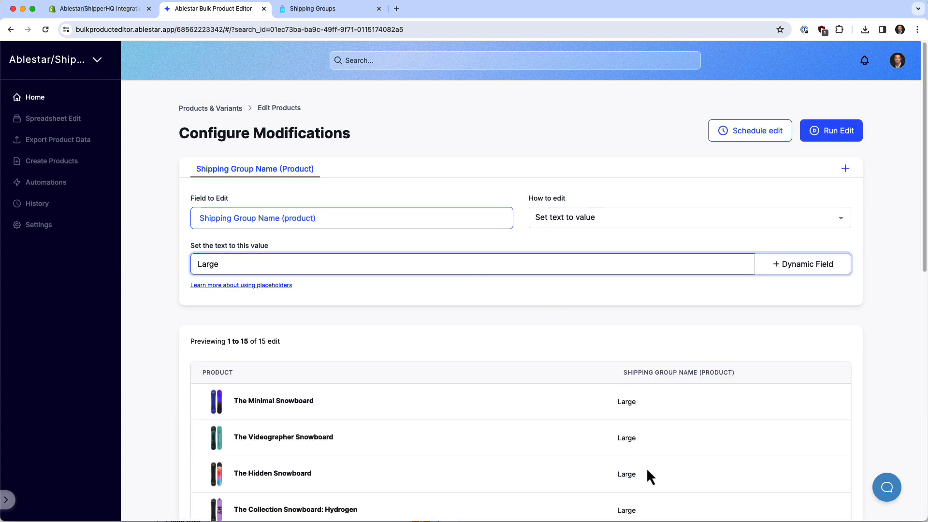
pyautogui.click(826, 138)
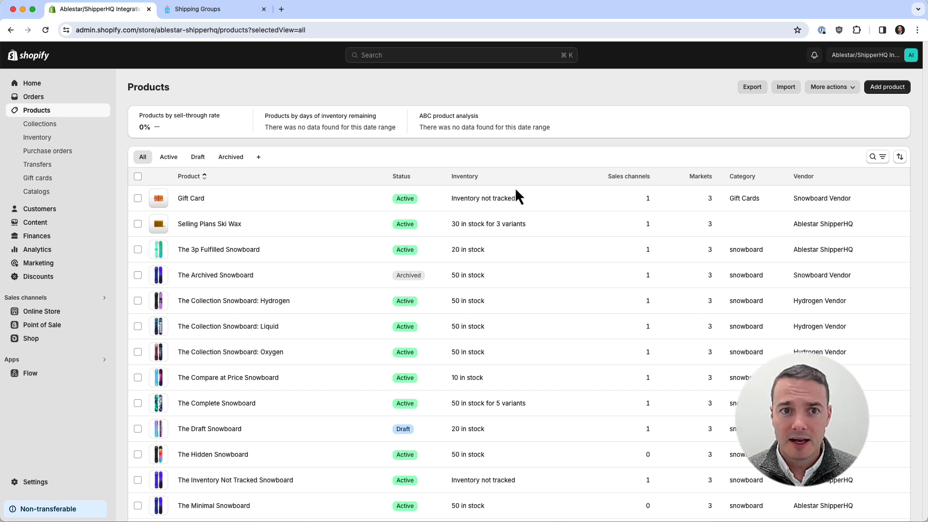
# Review the Shopify product list and the shipping groups defined in ShipperHQ.
pyautogui.scroll(-5, 516, 191)
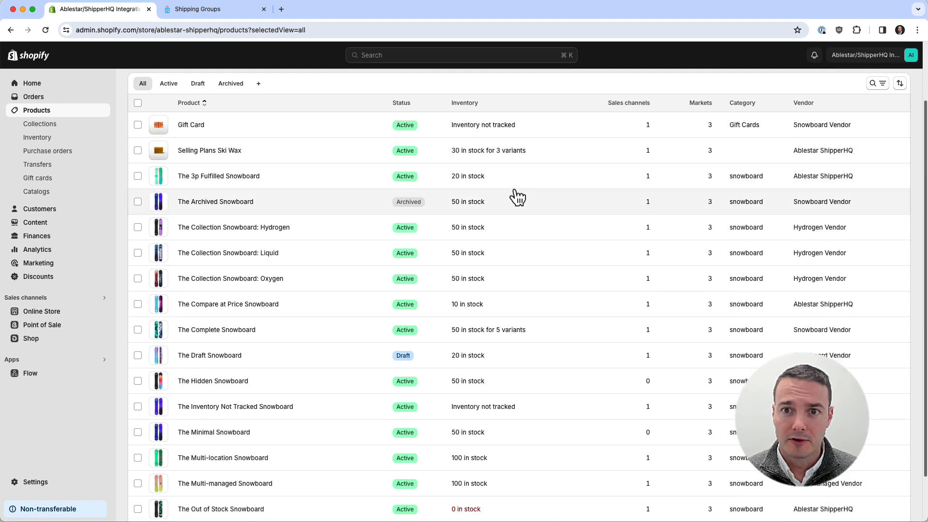
pyautogui.scroll(-2, 517, 198)
pyautogui.scroll(5, 517, 198)
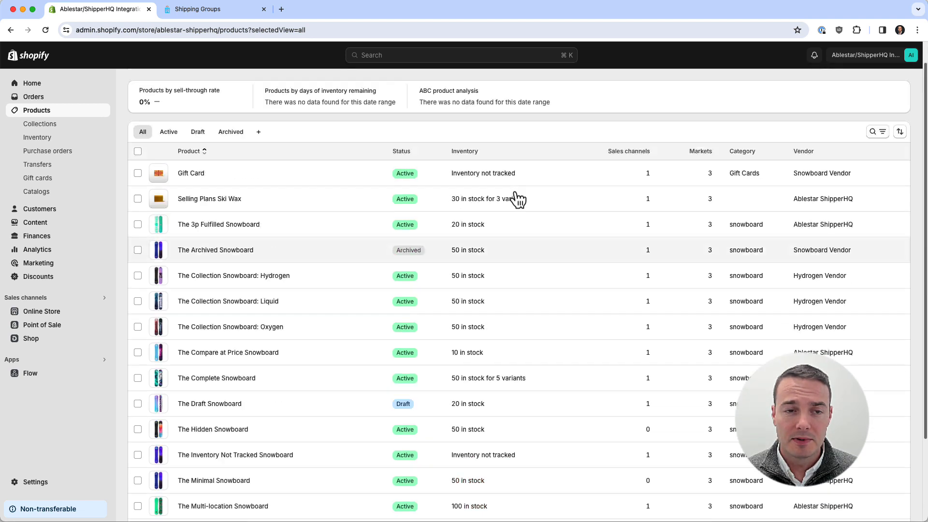
pyautogui.click(235, 15)
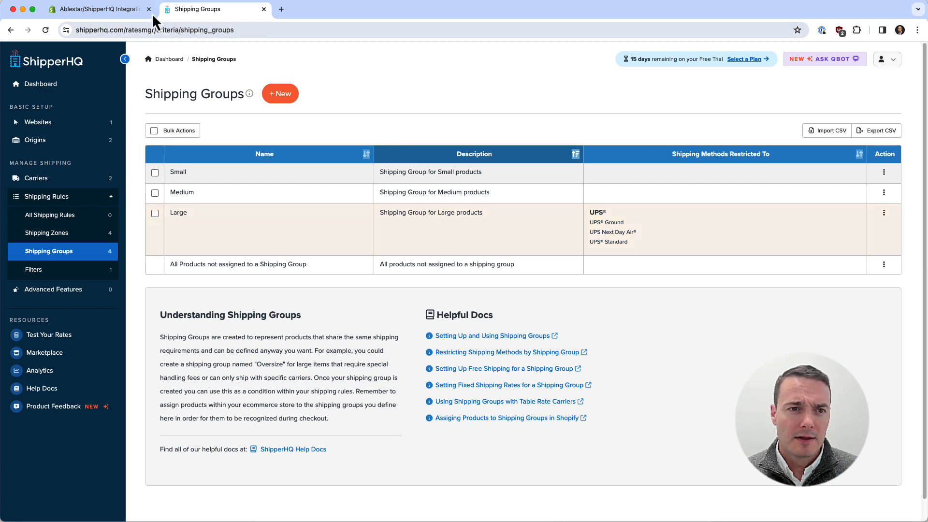
# Return to the Shopify admin, search for "bulk" and open the Ablestar Bulk Product Editor app.
pyautogui.click(124, 10)
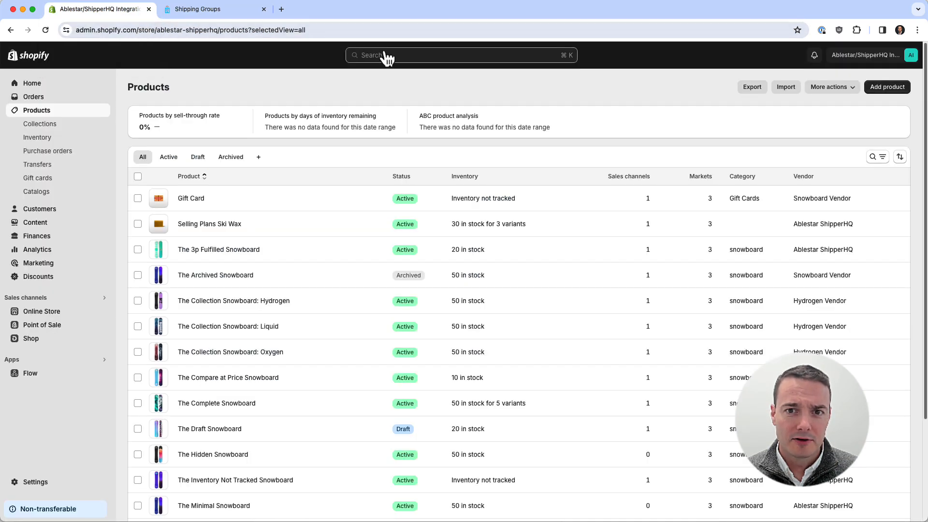
pyautogui.click(415, 56)
pyautogui.write('bulk')
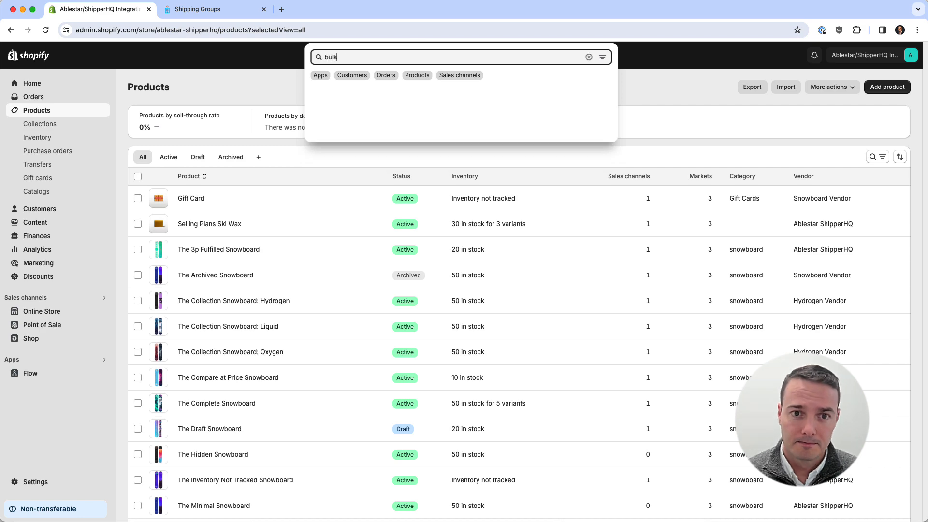
pyautogui.click(423, 93)
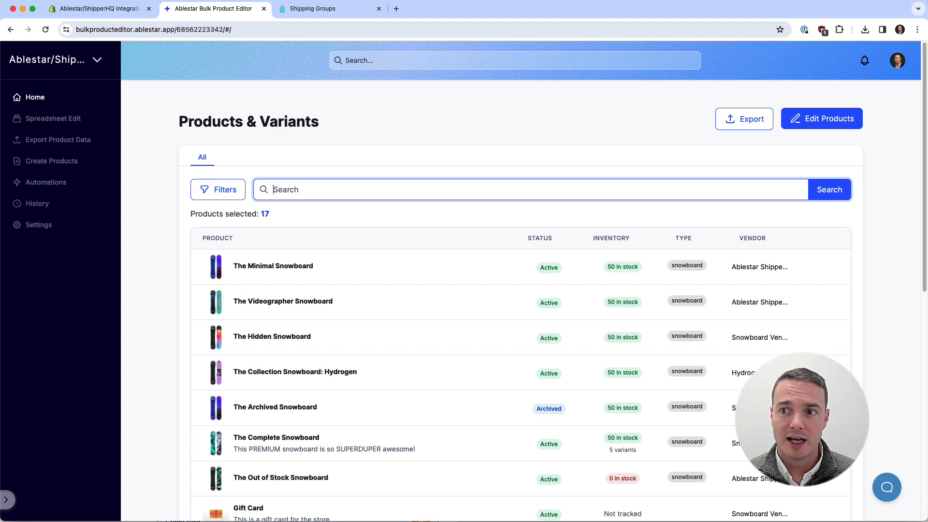
# Enable the ShipperHQ integration in the editor's integration settings.
pyautogui.click(44, 231)
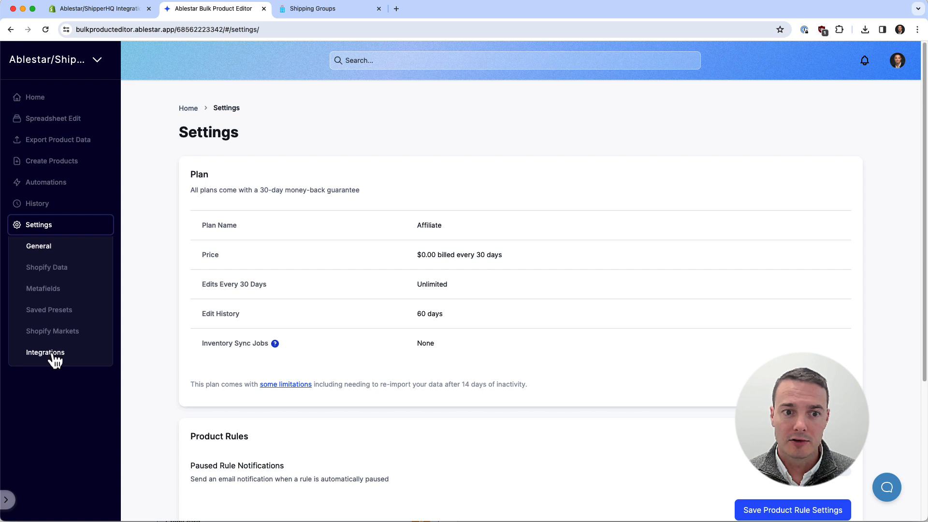
pyautogui.click(55, 358)
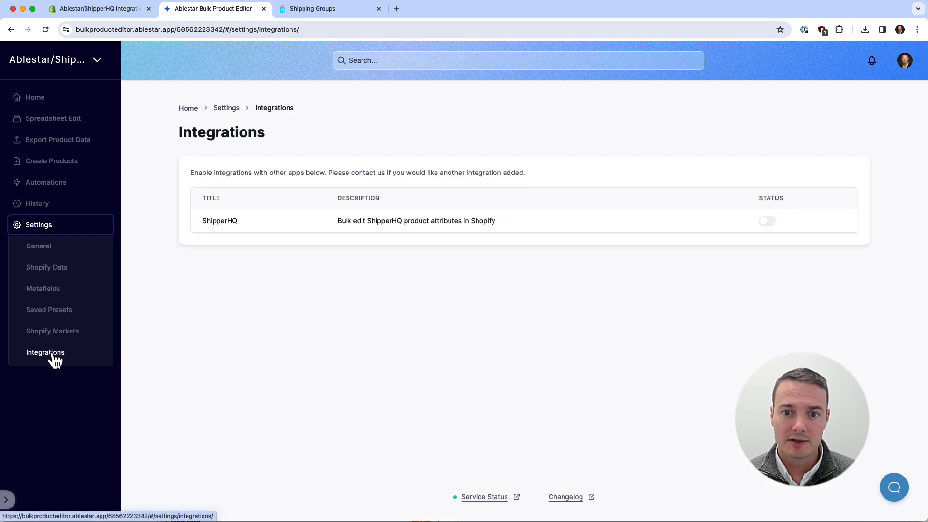
pyautogui.click(767, 222)
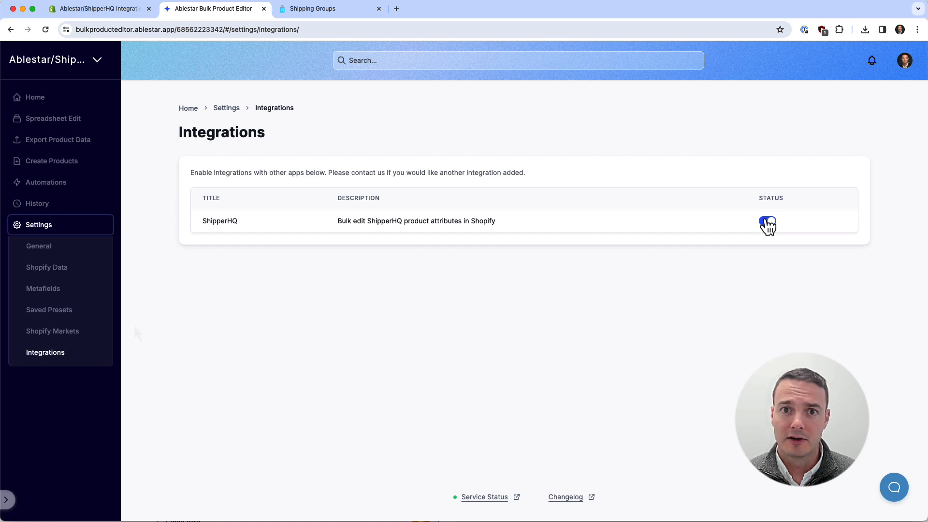
# Filter the store's products by Product Type (Custom) equals snowboard and check the matching list.
pyautogui.click(41, 100)
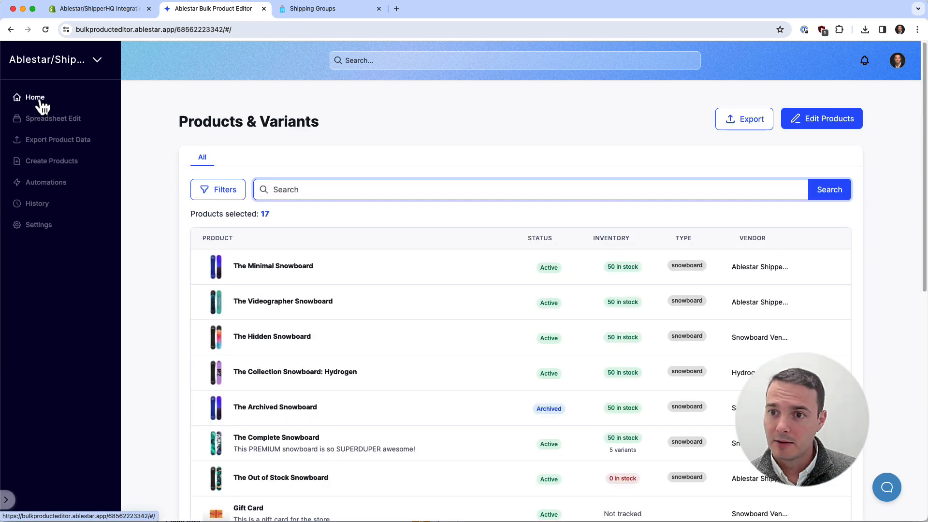
pyautogui.click(228, 194)
pyautogui.write('type')
pyautogui.press('Return')
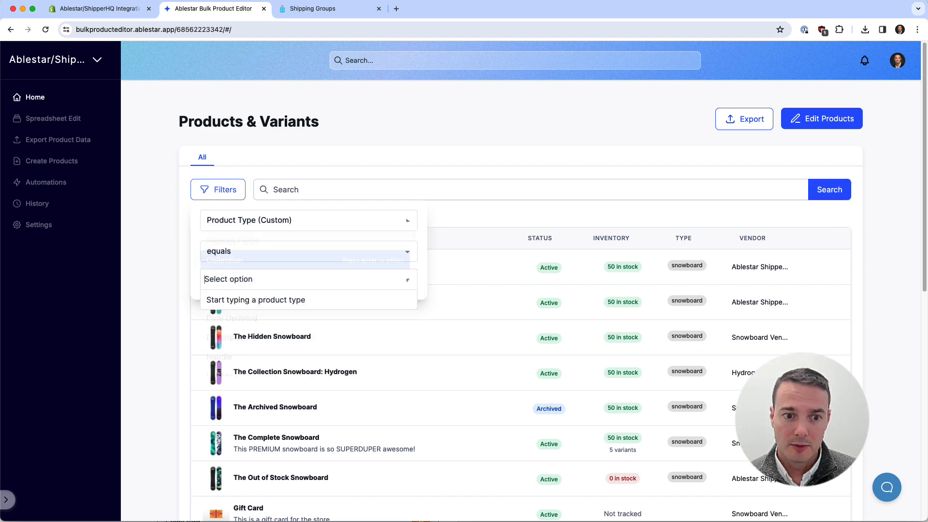
pyautogui.write('snowbo')
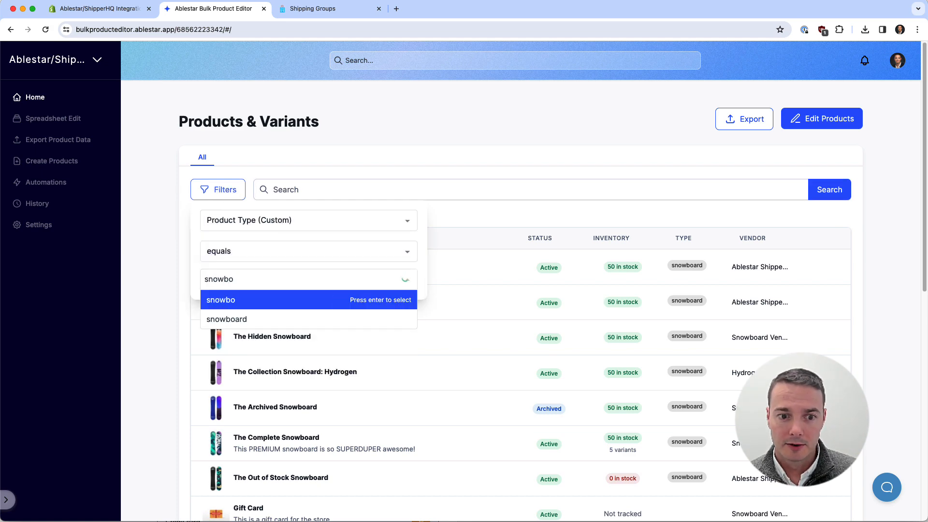
pyautogui.press('Down')
pyautogui.press('Return')
pyautogui.scroll(-8, 393, 269)
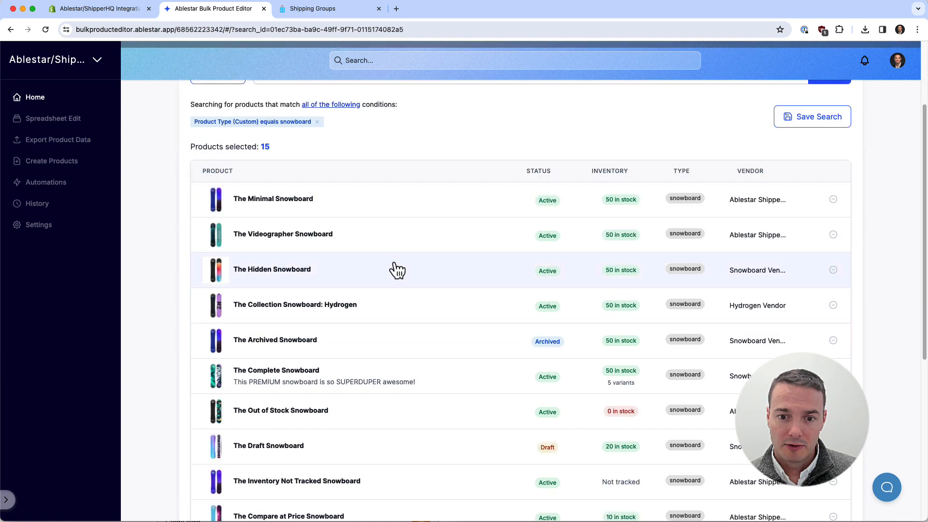
pyautogui.scroll(8, 393, 269)
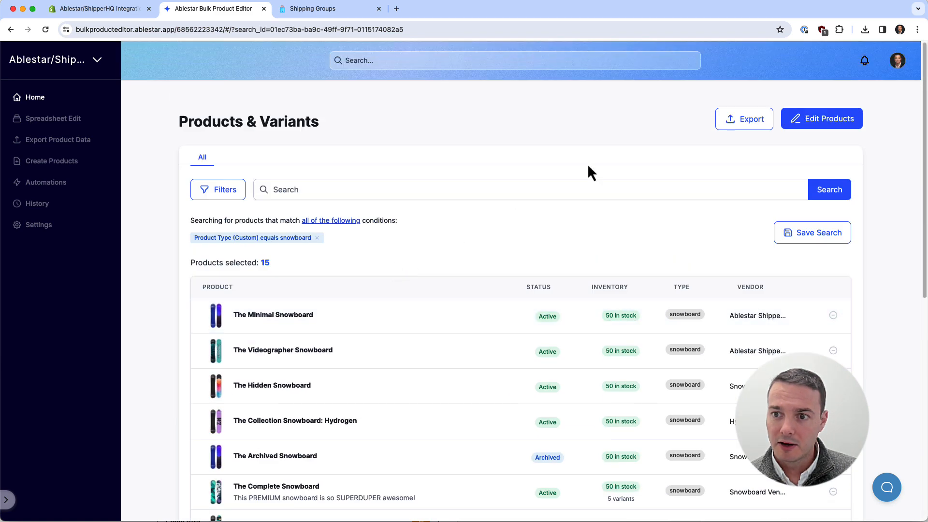
# Start a bulk edit of the filtered snowboards with the ShipperHQ field Shipping Group Name (product) as the field to edit.
pyautogui.click(799, 118)
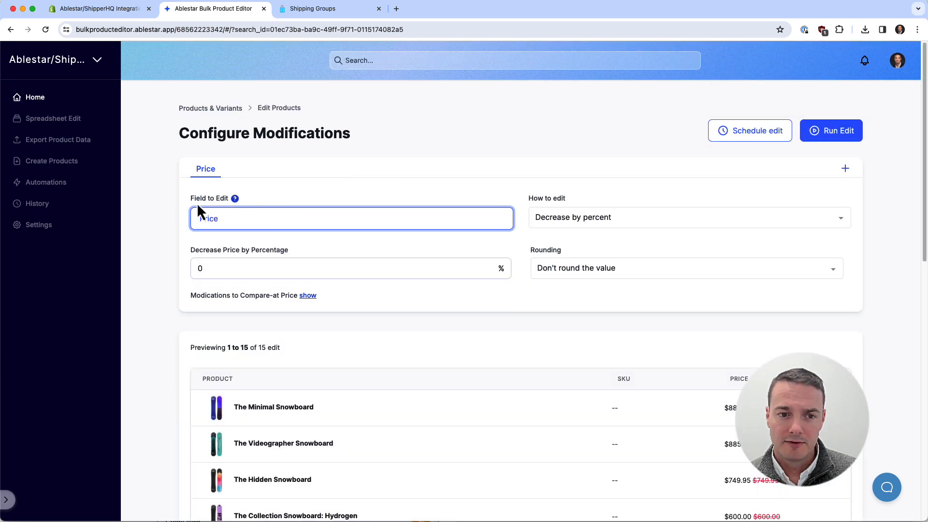
pyautogui.click(209, 219)
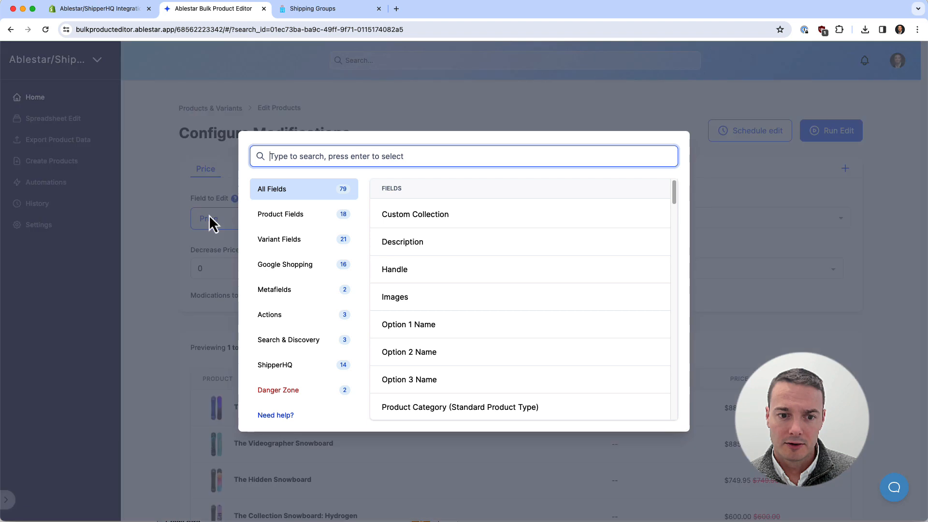
pyautogui.click(294, 369)
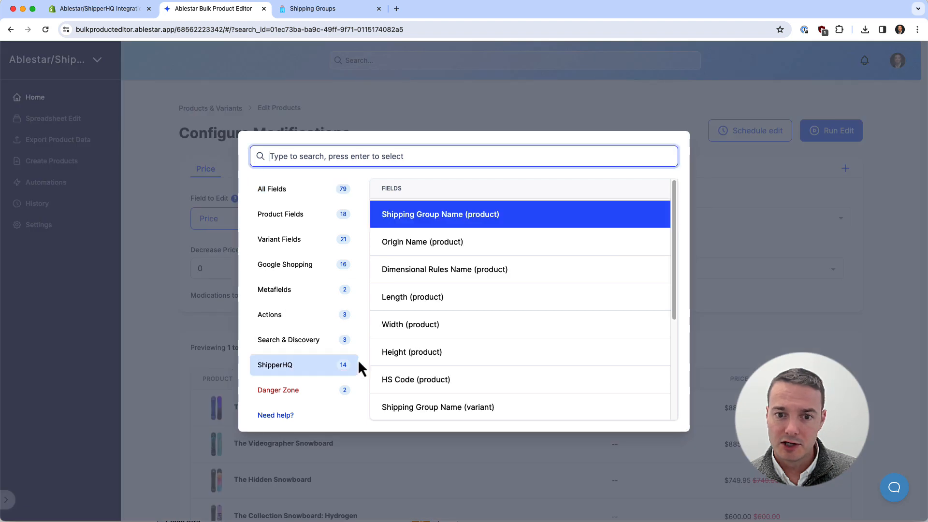
pyautogui.click(470, 226)
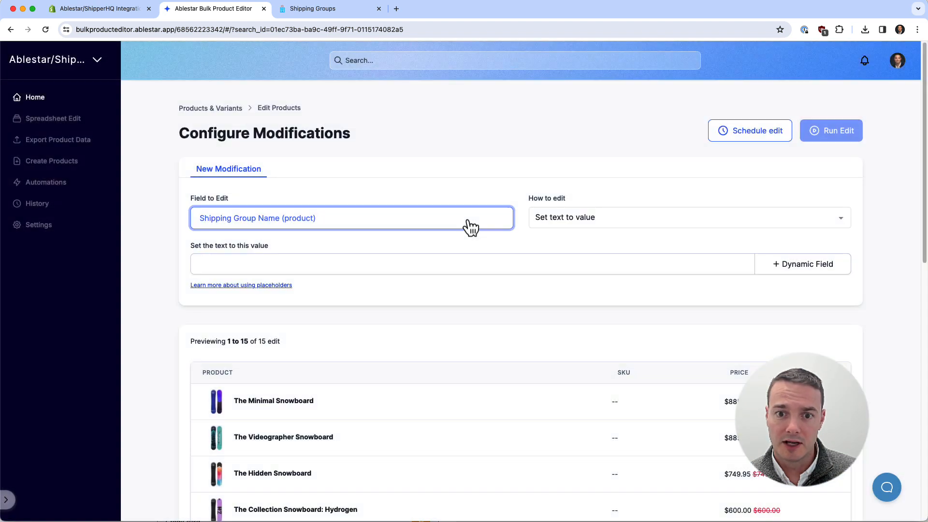
# Enter Large as the new shipping group name and run the bulk edit on the snowboards.
pyautogui.click(480, 267)
pyautogui.write('Large')
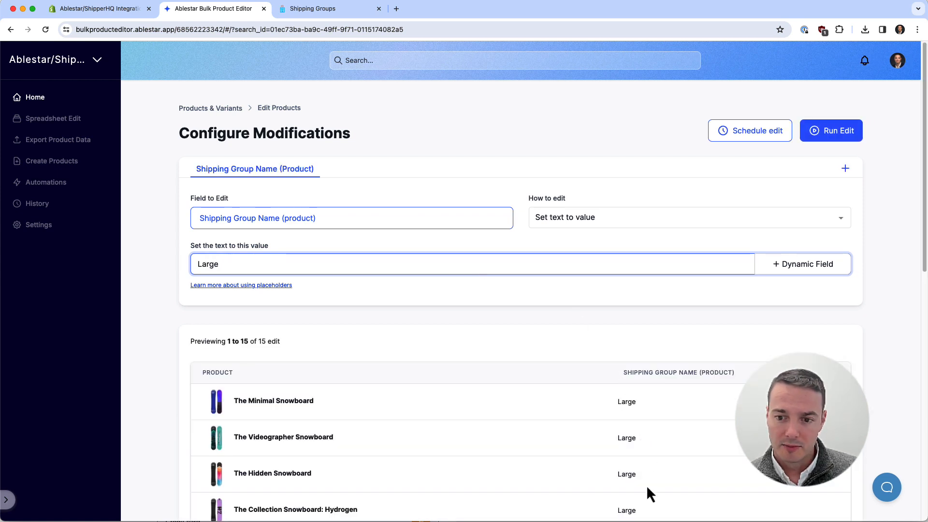
pyautogui.click(830, 132)
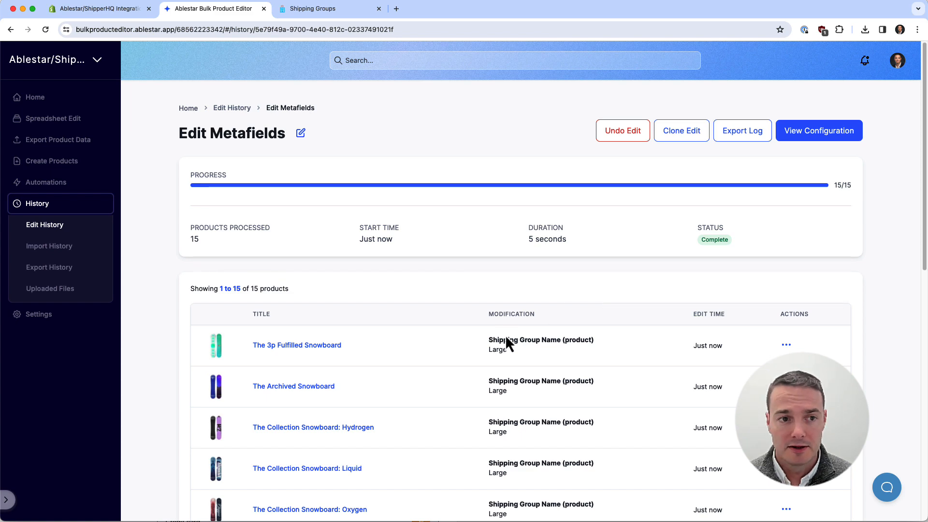
# Filter the full product list by Shipping Group Name (product) equals Large and look over the matching products.
pyautogui.click(29, 98)
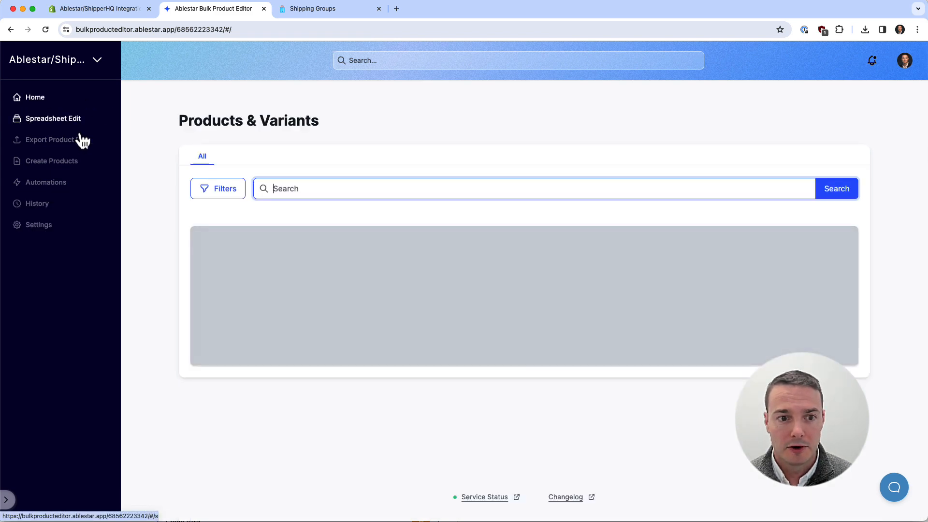
pyautogui.click(218, 196)
pyautogui.write('sh')
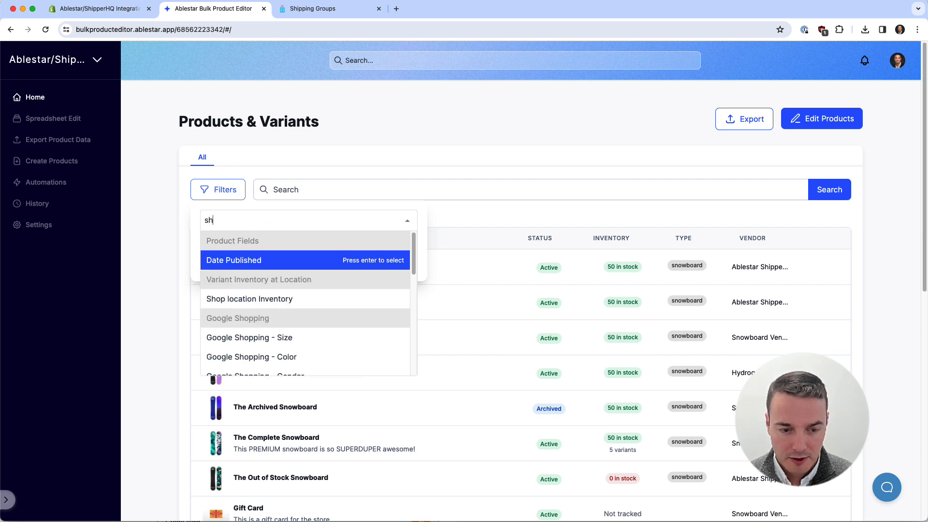
pyautogui.write('ip')
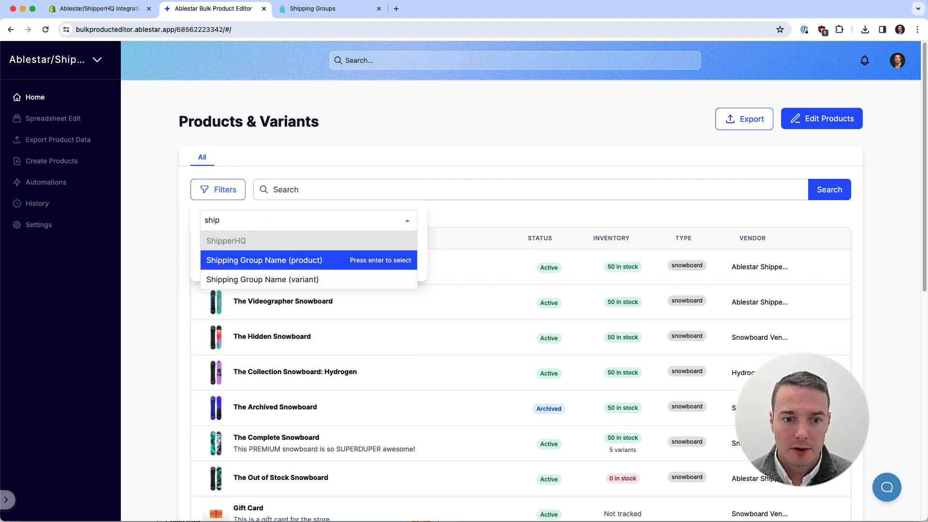
pyautogui.click(266, 263)
pyautogui.click(266, 259)
pyautogui.click(255, 310)
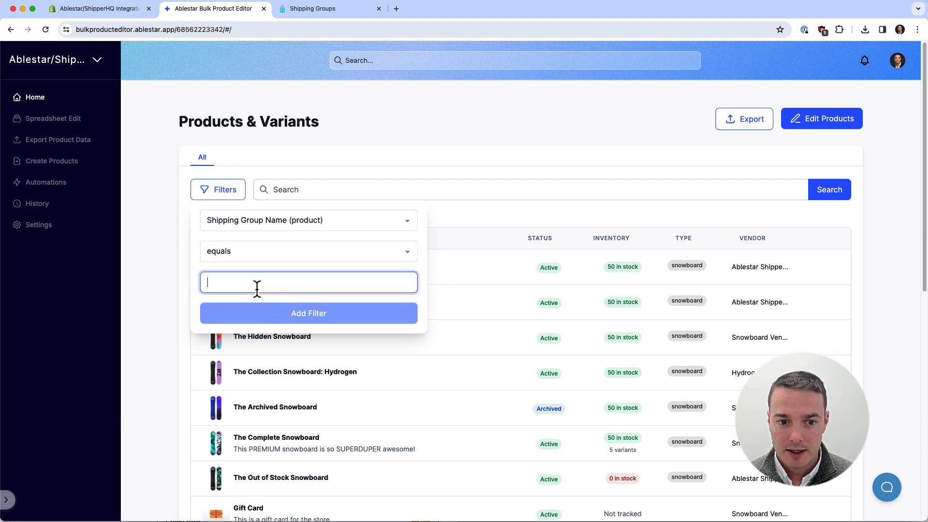
pyautogui.write('Large')
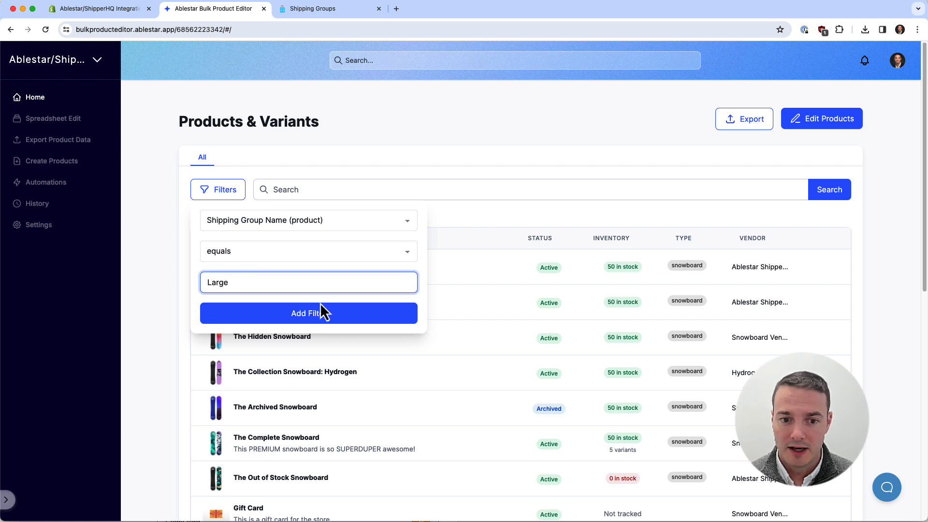
pyautogui.click(310, 314)
pyautogui.scroll(-1, 518, 224)
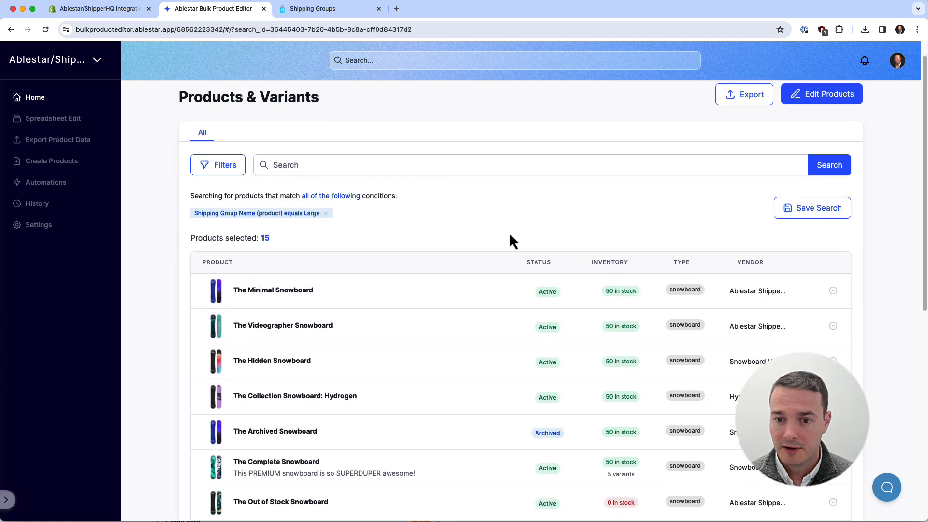
pyautogui.scroll(1, 514, 240)
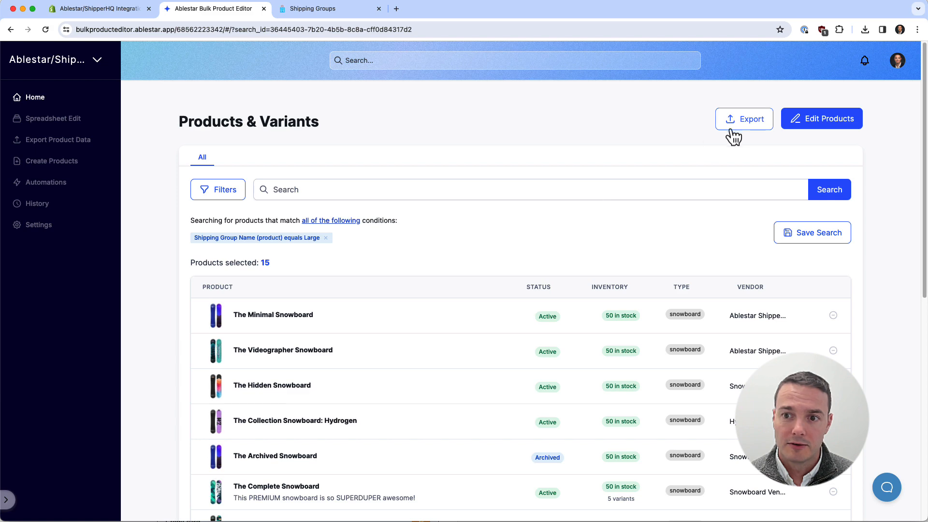
# Set up an export of the filtered products with the ShipperHQ columns Shipping Group Name (product) and Origin Name (product).
pyautogui.click(743, 122)
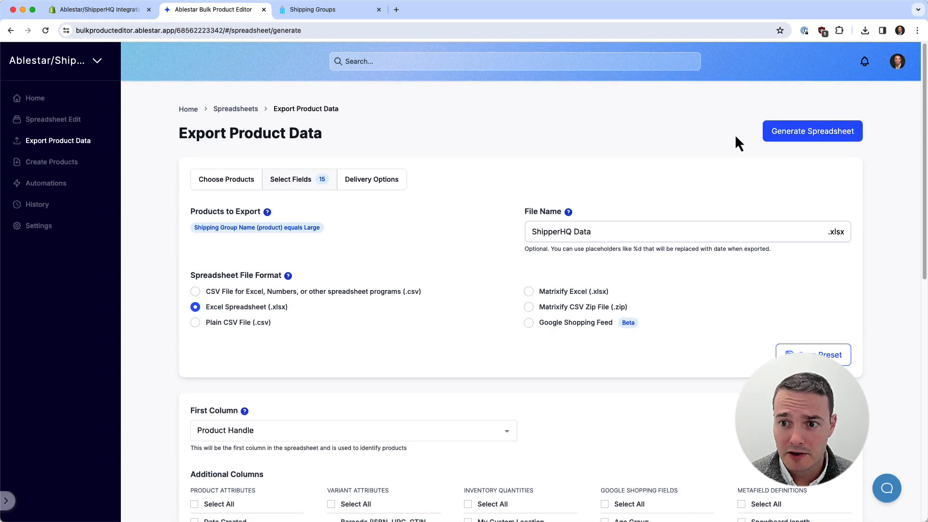
pyautogui.scroll(-1, 726, 143)
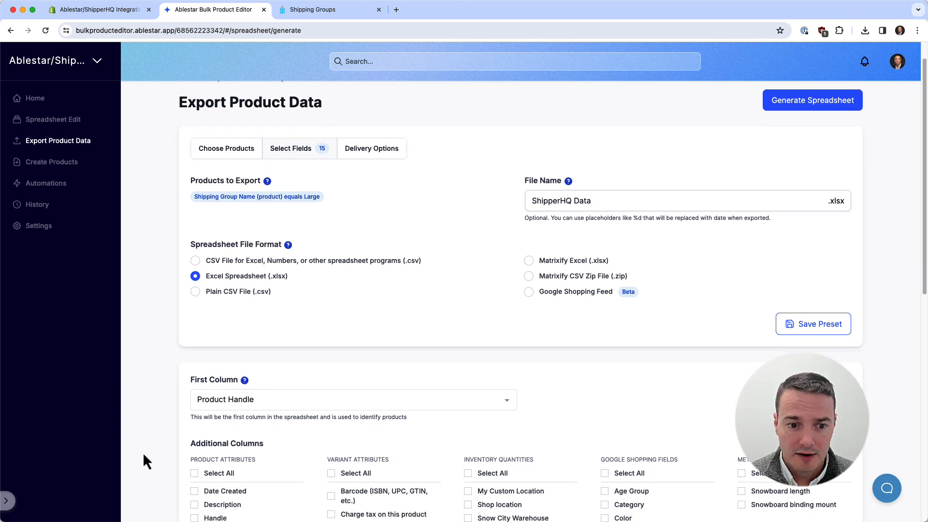
pyautogui.scroll(-10, 270, 399)
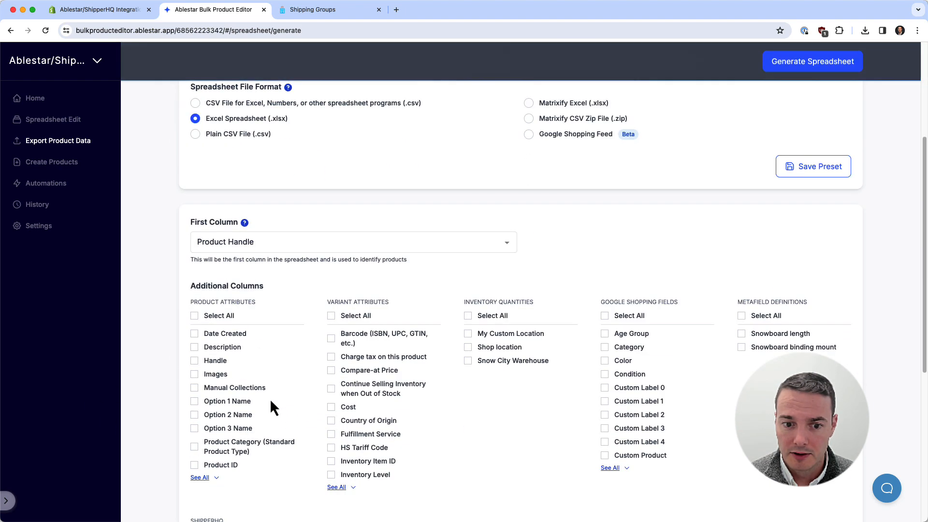
pyautogui.scroll(-1, 270, 405)
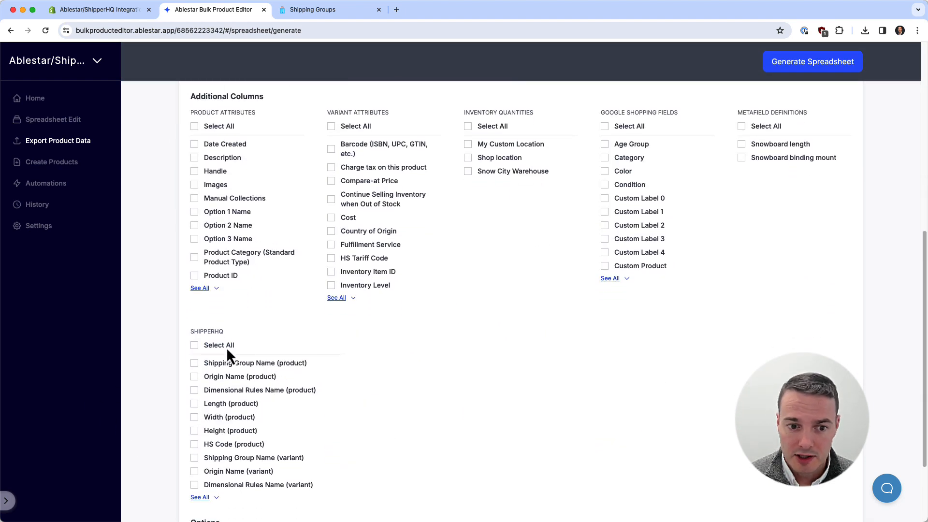
pyautogui.click(262, 363)
pyautogui.click(244, 378)
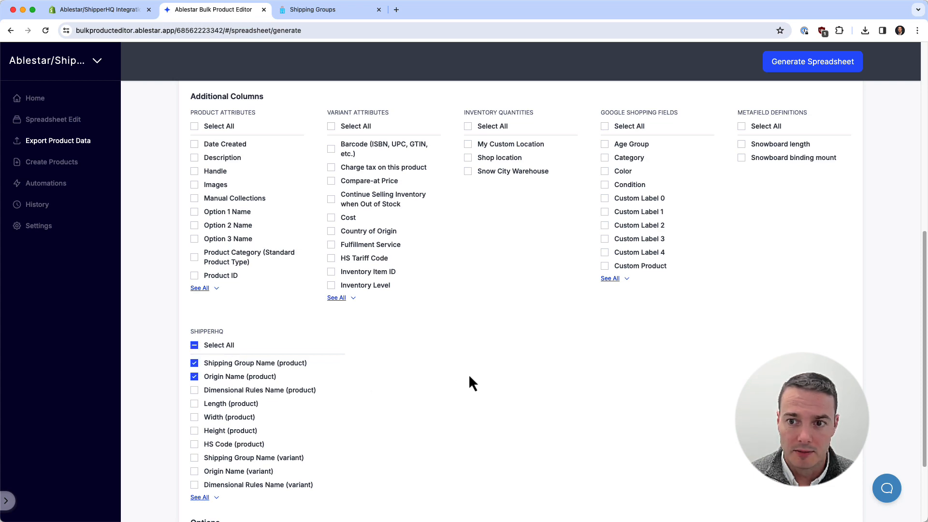
pyautogui.scroll(12, 468, 373)
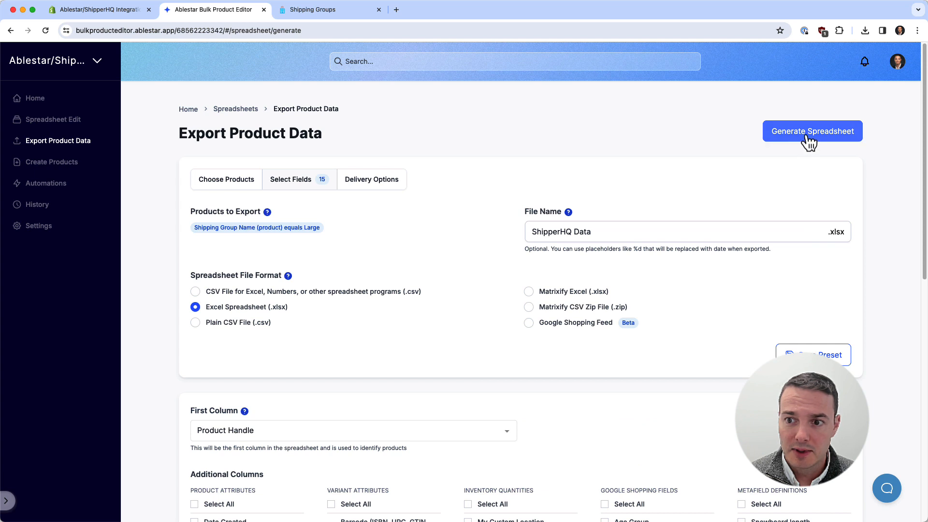
# Generate the ShipperHQ Data spreadsheet and download the newest export from the export history.
pyautogui.click(806, 136)
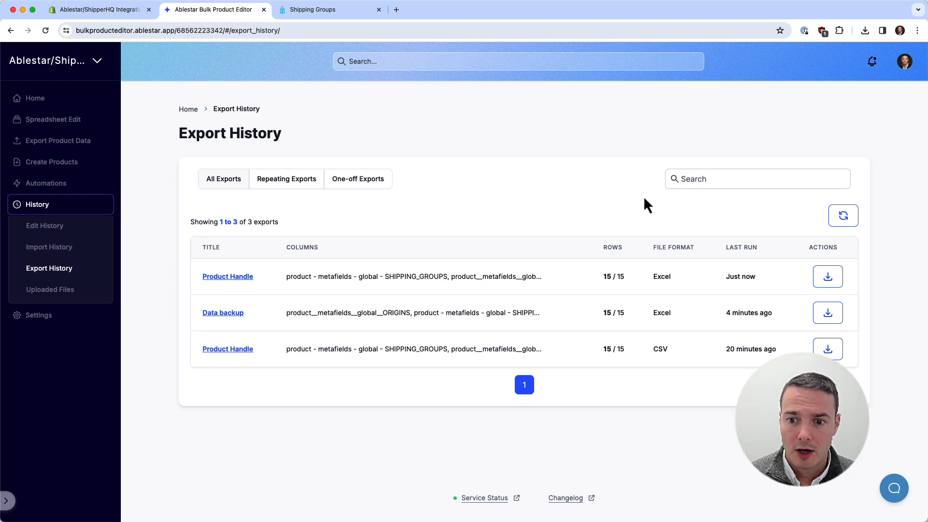
pyautogui.click(833, 280)
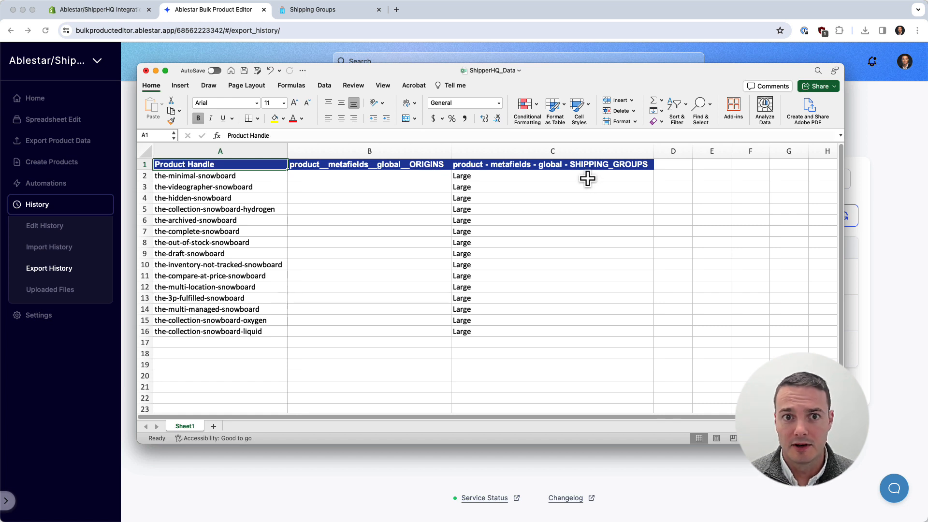
# In the downloaded workbook in Excel, enter Ablestar as the origin of the-minimal-snowboard in cell B2.
pyautogui.click(426, 179)
pyautogui.write('A')
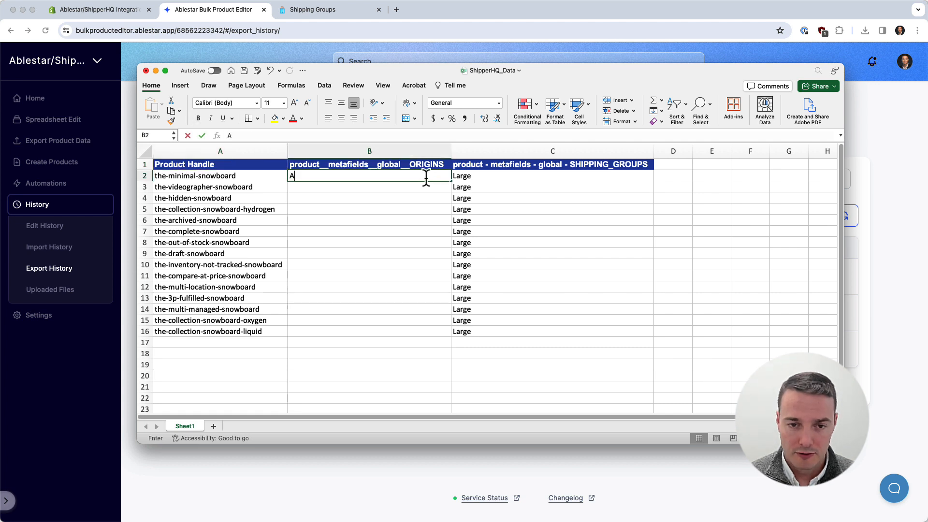
pyautogui.write('blestar')
pyautogui.press('Return')
pyautogui.press('Up')
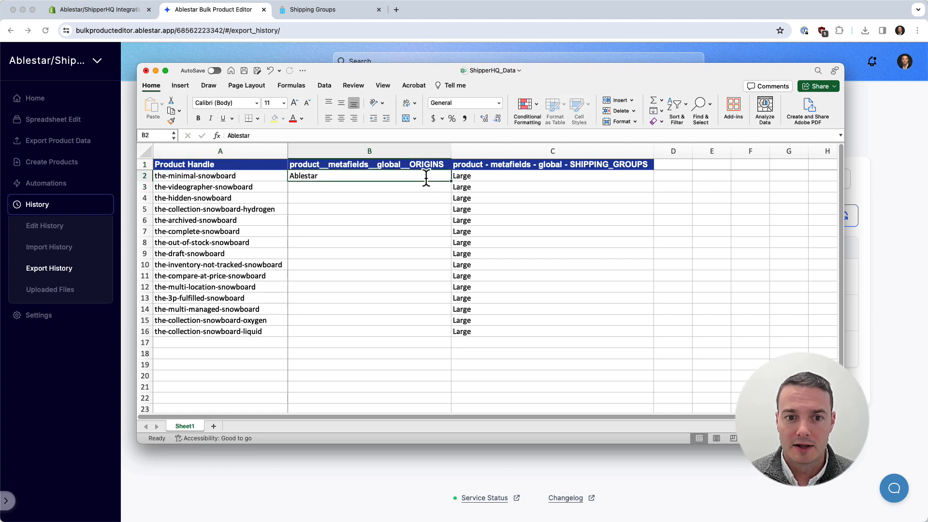
# Copy the Ablestar origin from B2 down to the-draft-snowboard in B9.
pyautogui.press('super+c')
pyautogui.hotkey('shift', 'Down')
pyautogui.hotkey('shift', 'Down')
pyautogui.hotkey('shift', 'Down')
pyautogui.hotkey('shift', 'Down')
pyautogui.hotkey('shift', 'Down')
pyautogui.hotkey('shift', 'Down')
pyautogui.hotkey('shift', 'Down')
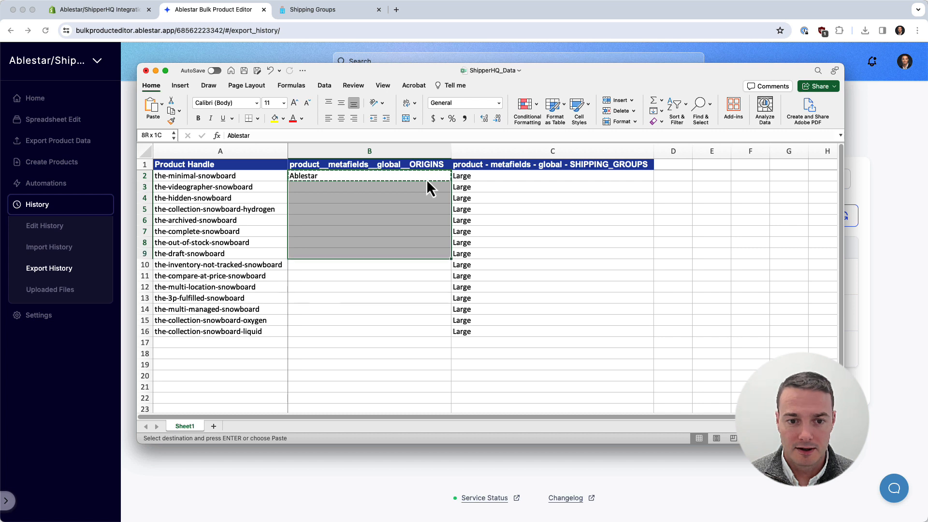
pyautogui.press('super+v')
# Enter Warehouse as the origin of the-inventory-not-tracked-snowboard in cell B10.
pyautogui.press('Down')
pyautogui.press('Down')
pyautogui.press('Down')
pyautogui.press('Down')
pyautogui.press('Down')
pyautogui.press('Down')
pyautogui.press('Down')
pyautogui.press('Down')
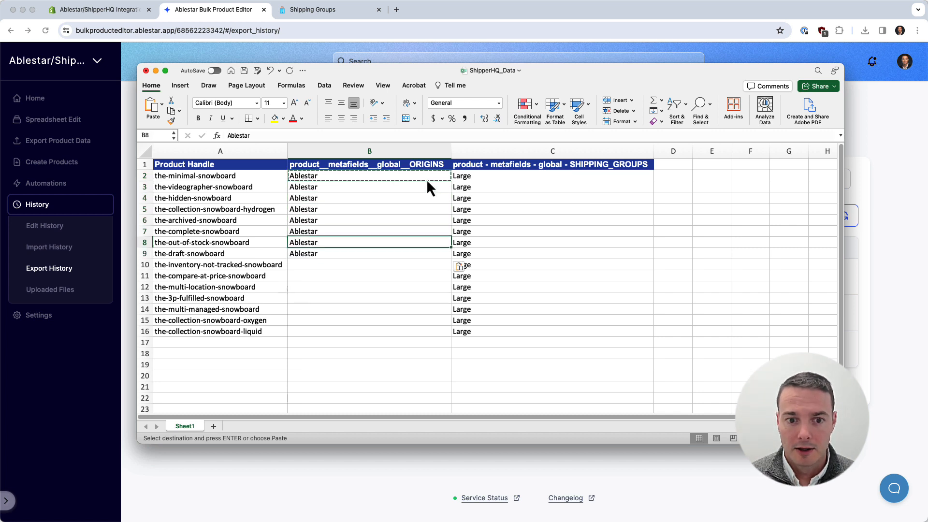
pyautogui.write('Warehouse')
pyautogui.press('Return')
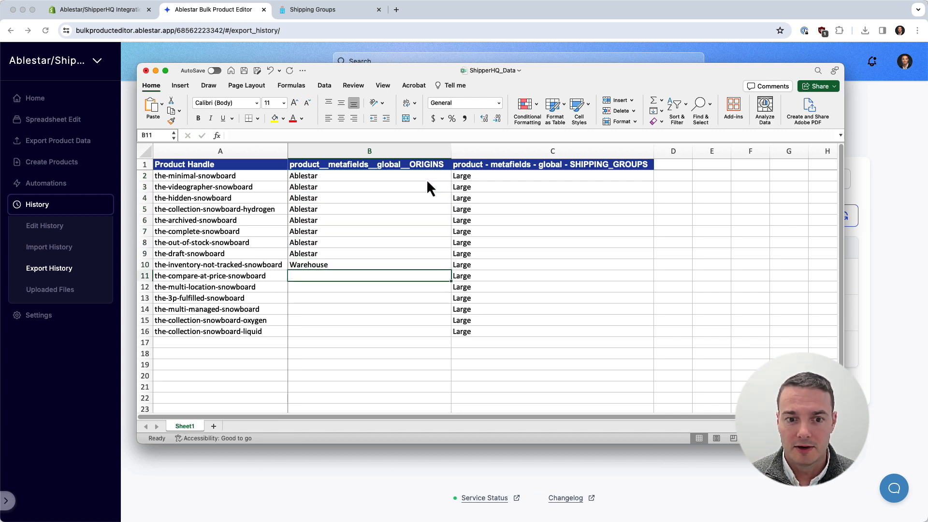
# Copy the Warehouse origin from B10 down to the last product in B16 and save the workbook.
pyautogui.press('Up')
pyautogui.press('super+c')
pyautogui.hotkey('shift', 'Down')
pyautogui.hotkey('shift', 'Down')
pyautogui.hotkey('shift', 'Down')
pyautogui.hotkey('shift', 'Down')
pyautogui.hotkey('shift', 'Down')
pyautogui.hotkey('shift', 'Down')
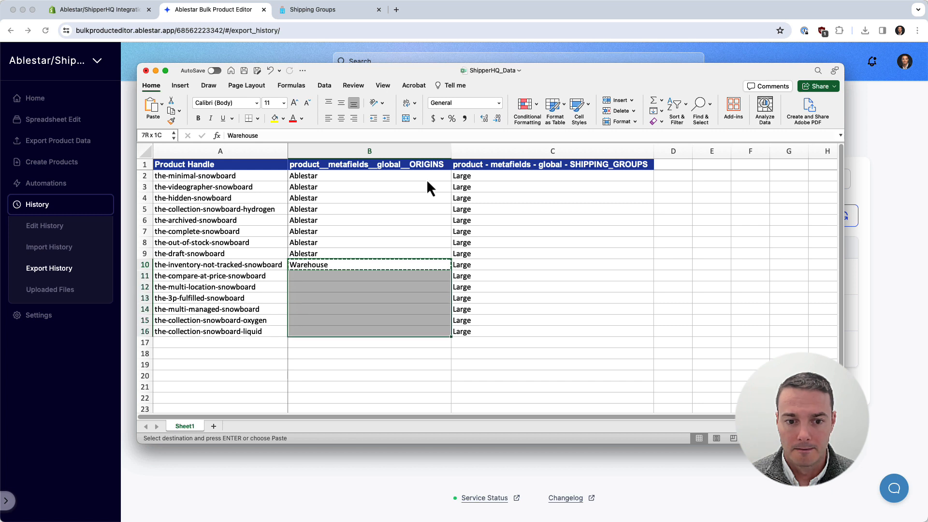
pyautogui.press('super+v')
pyautogui.click(538, 219)
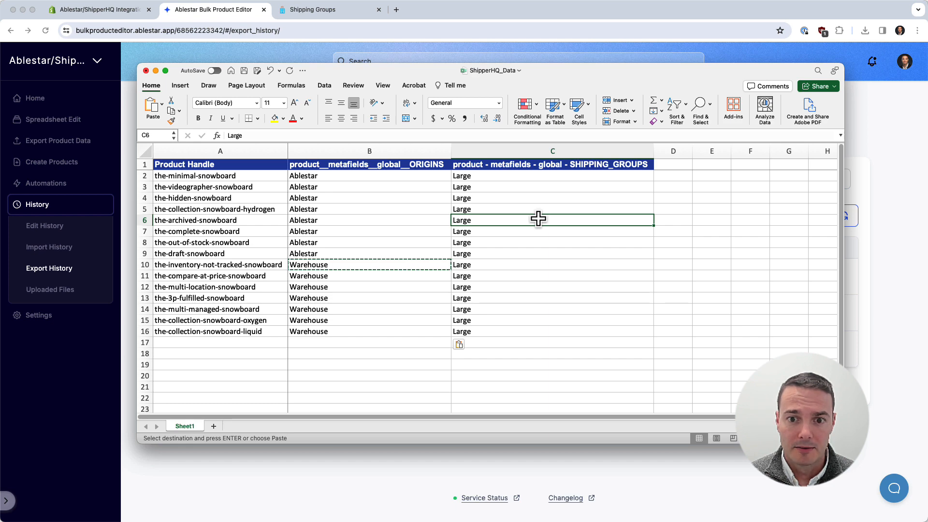
pyautogui.press('super+s')
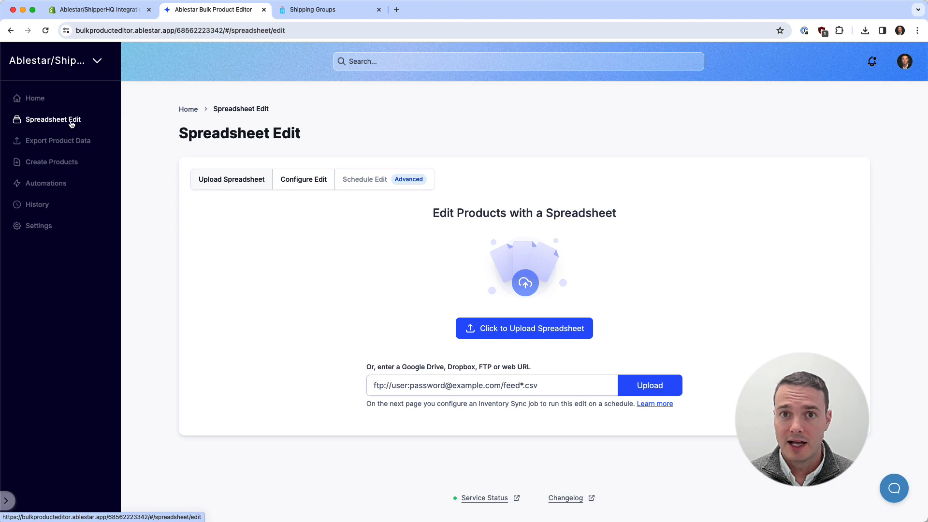
# Back in Ablestar Bulk Product Editor, upload ShipperHQ_Data.xlsx for a spreadsheet edit and look over the matched rows.
pyautogui.click(526, 333)
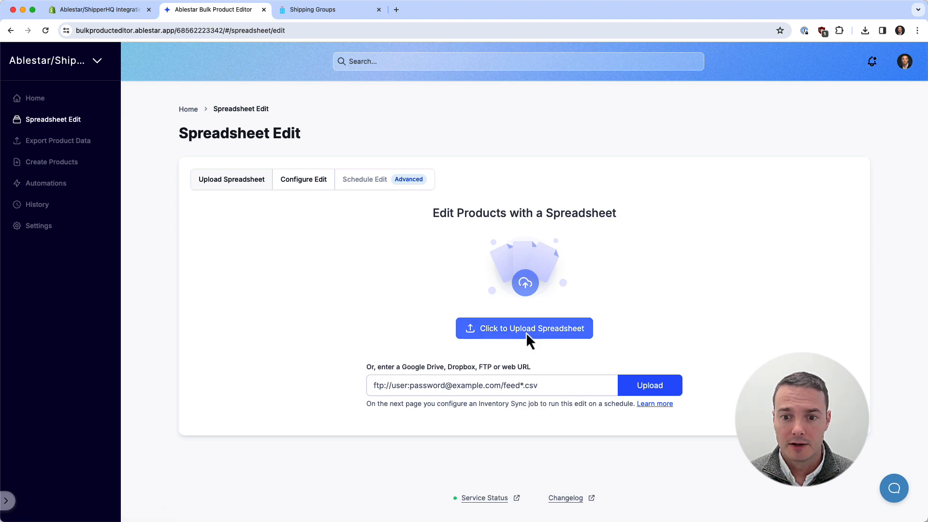
pyautogui.doubleClick(416, 207)
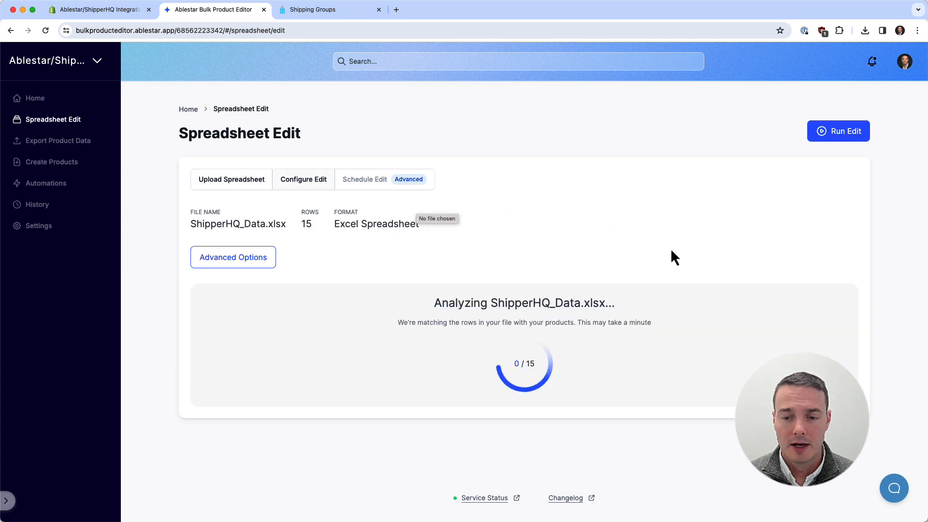
pyautogui.scroll(-4, 671, 257)
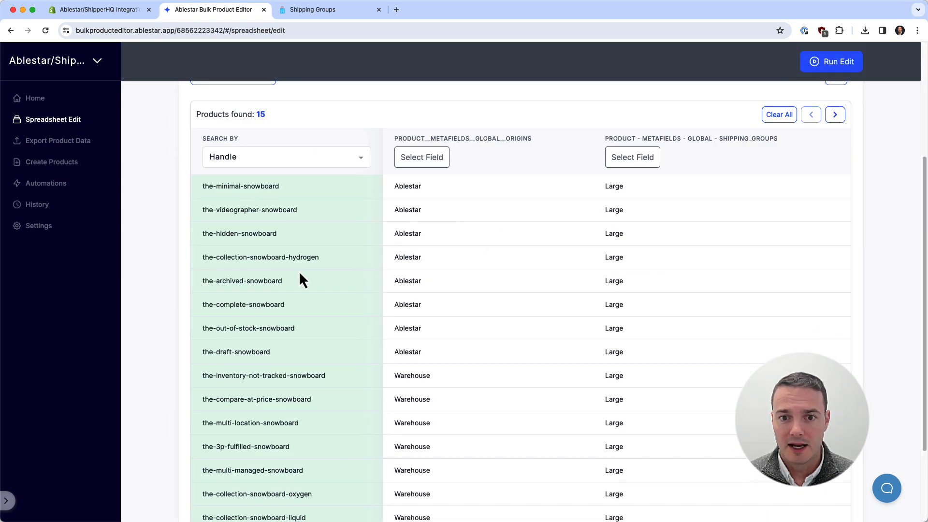
pyautogui.scroll(4, 299, 272)
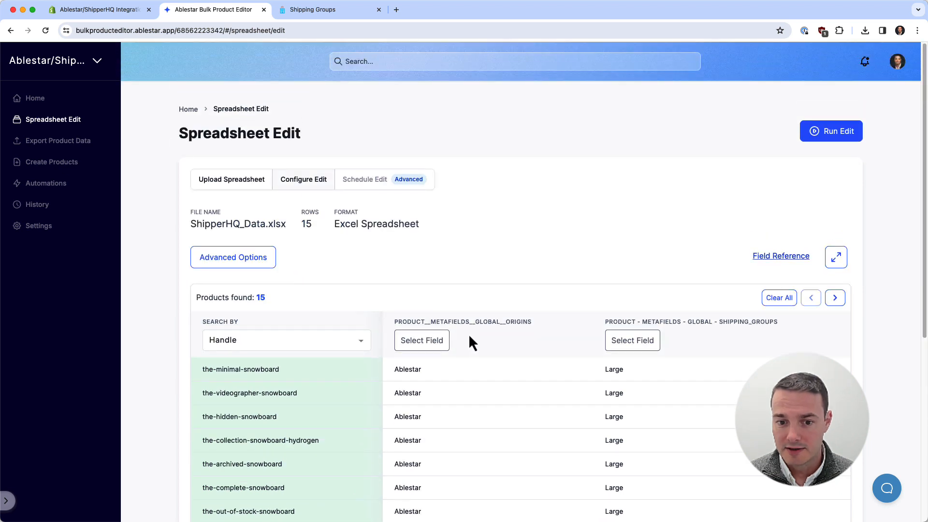
# Map the ORIGINS column to the ShipperHQ field Origin Name (product) and run the spreadsheet edit.
pyautogui.click(442, 342)
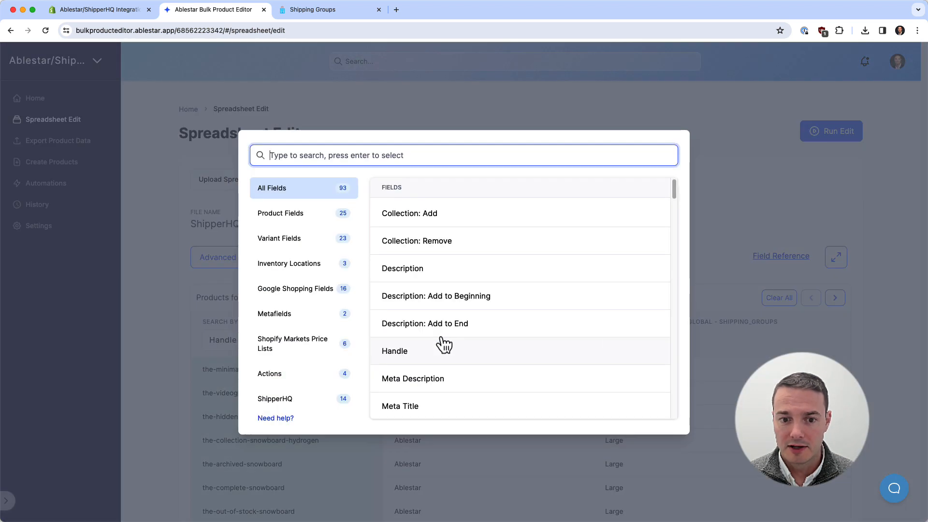
pyautogui.click(292, 401)
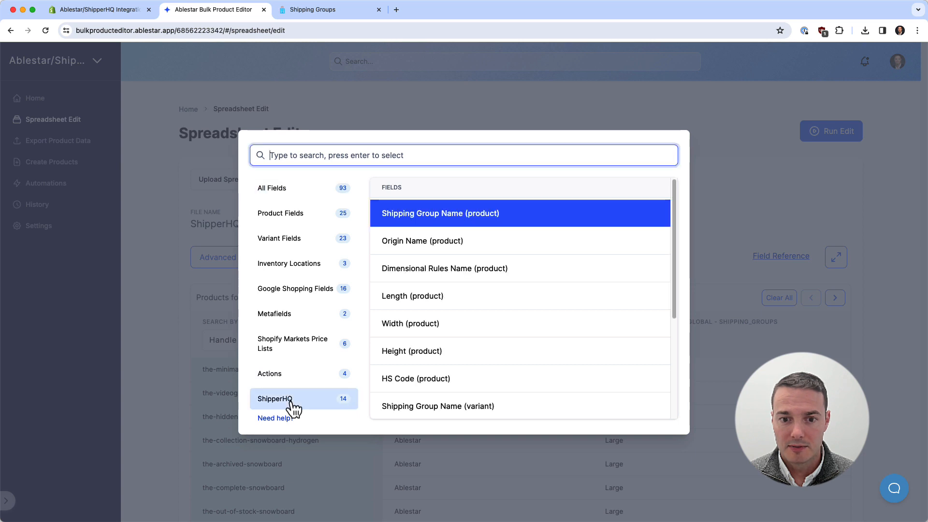
pyautogui.click(440, 242)
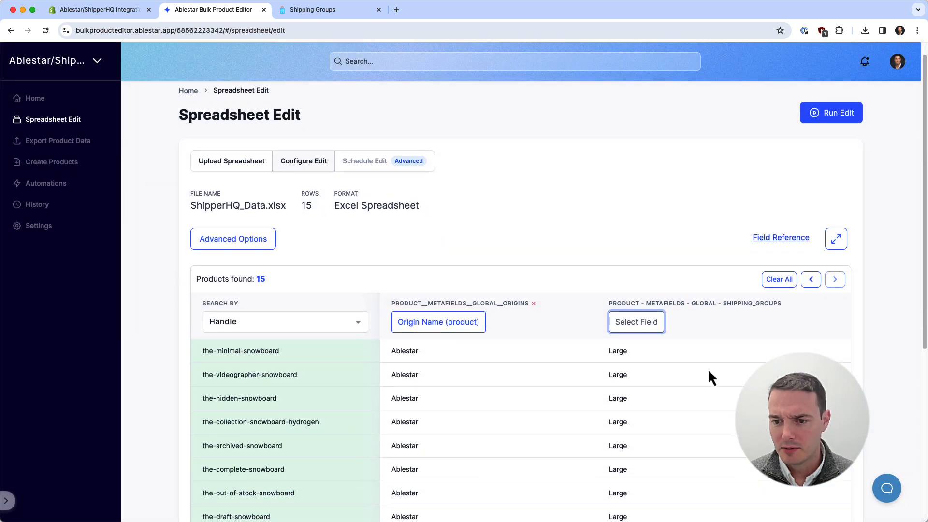
pyautogui.scroll(-5, 708, 375)
pyautogui.scroll(3, 708, 371)
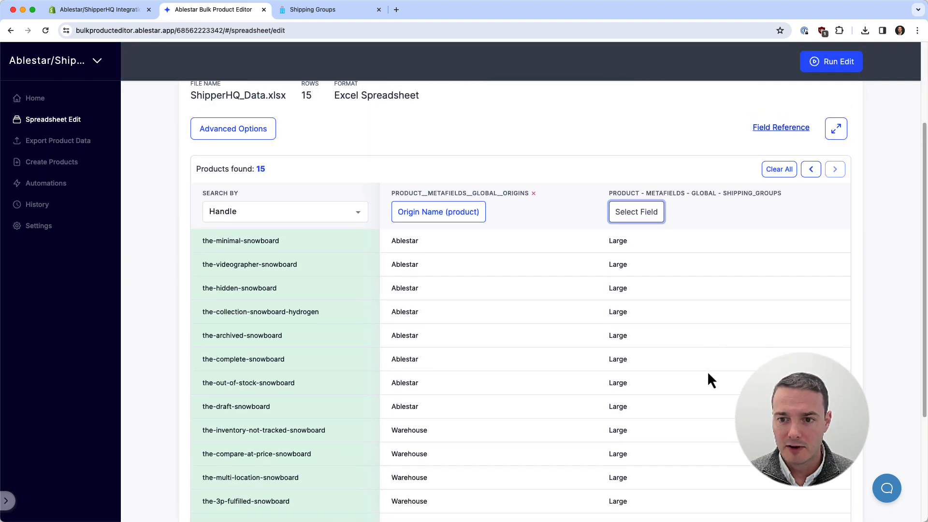
pyautogui.scroll(3, 504, 387)
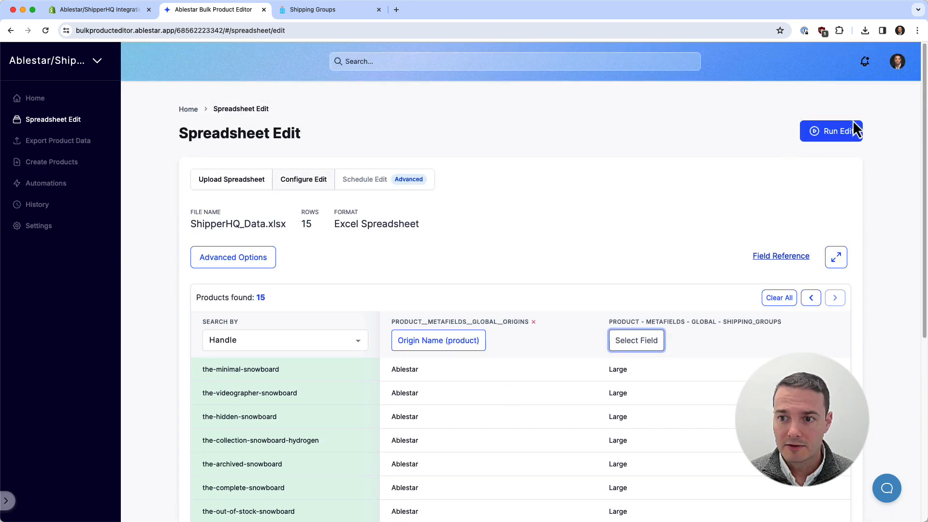
pyautogui.click(852, 132)
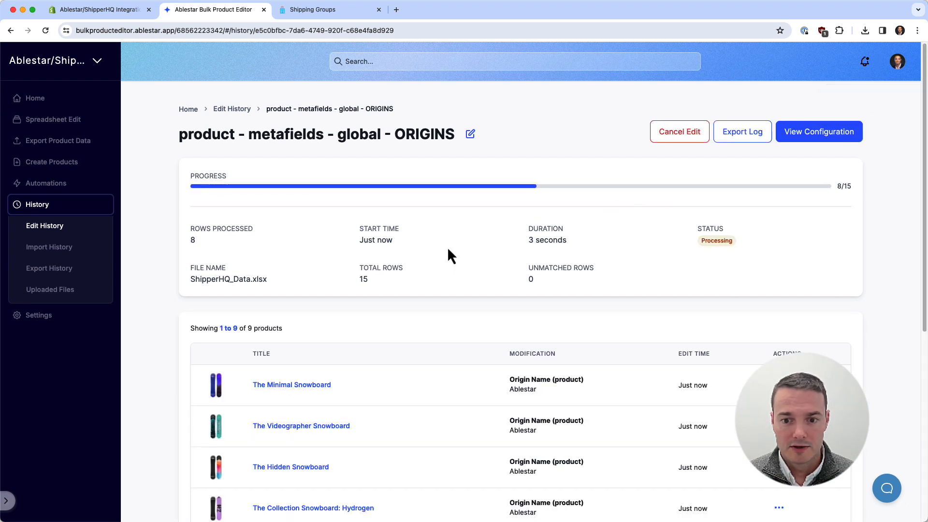
# Open The Minimal Snowboard in Shopify from the edit results and examine its shipping groups and origins properties.
pyautogui.scroll(-1, 447, 247)
pyautogui.scroll(-1, 309, 309)
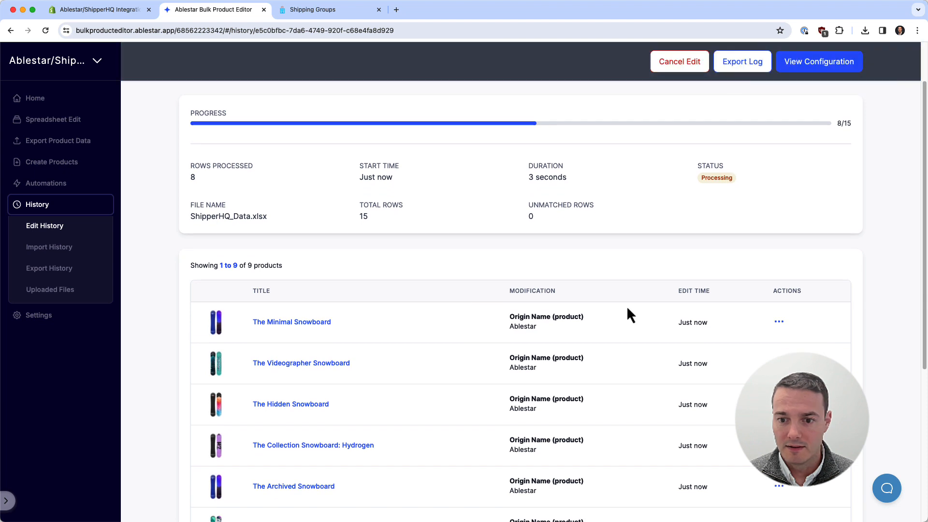
pyautogui.click(780, 322)
pyautogui.click(706, 326)
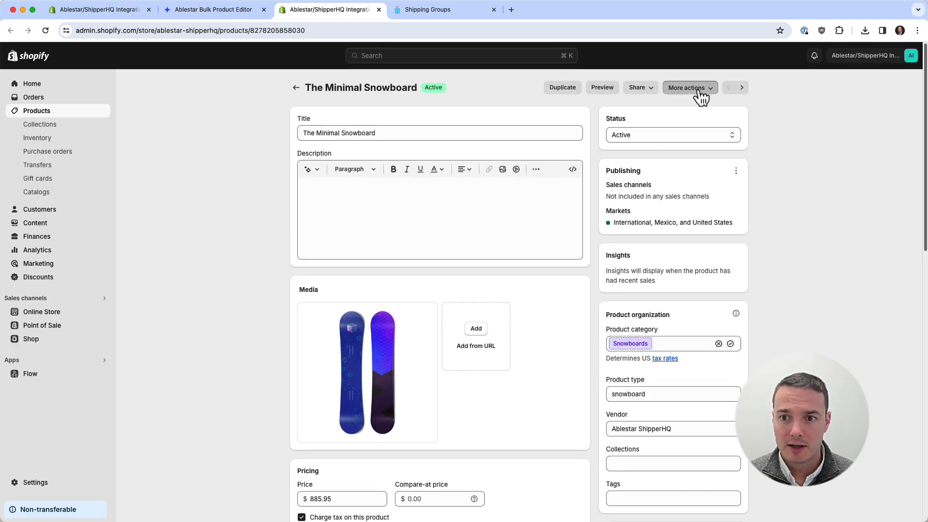
pyautogui.click(701, 91)
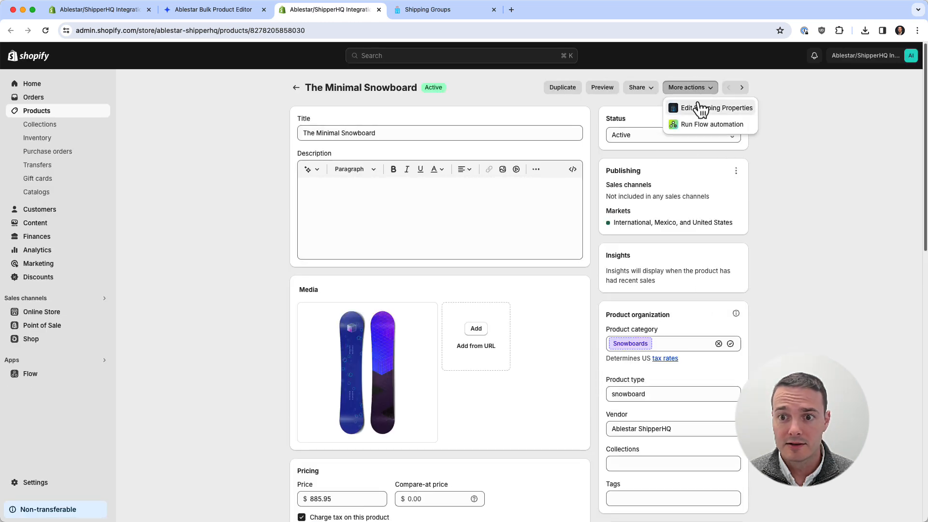
pyautogui.click(699, 108)
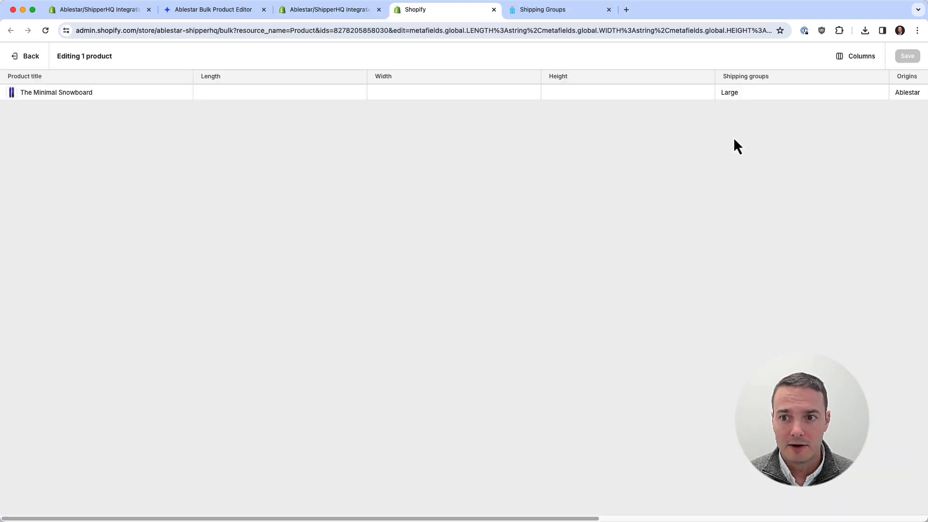
pyautogui.hscroll(5, 732, 141)
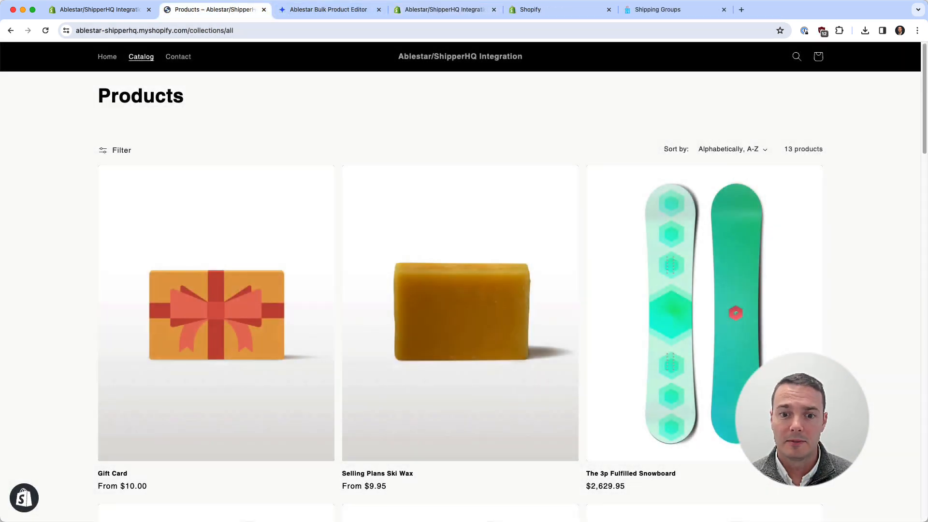
# In the online store, start a checkout for Selling Plans Ski Wax and fill in the delivery address to review its shipping methods.
pyautogui.click(486, 323)
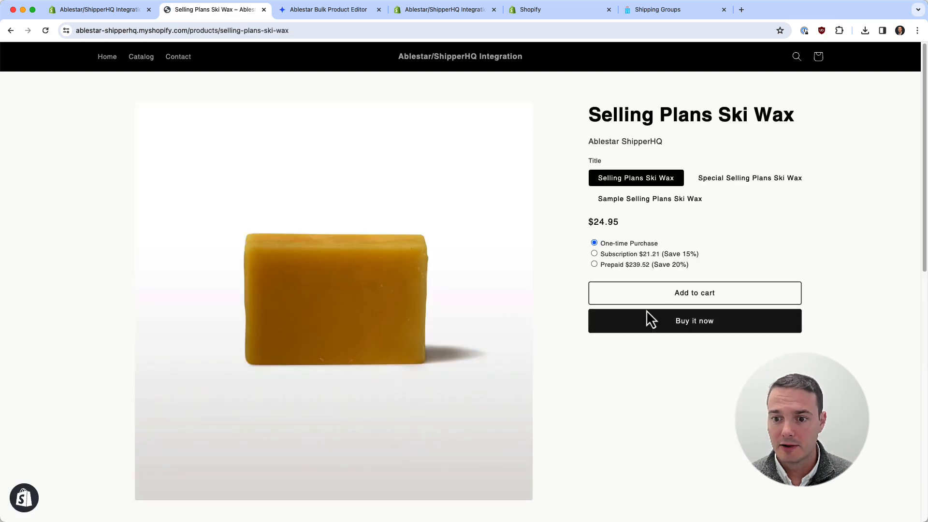
pyautogui.click(681, 323)
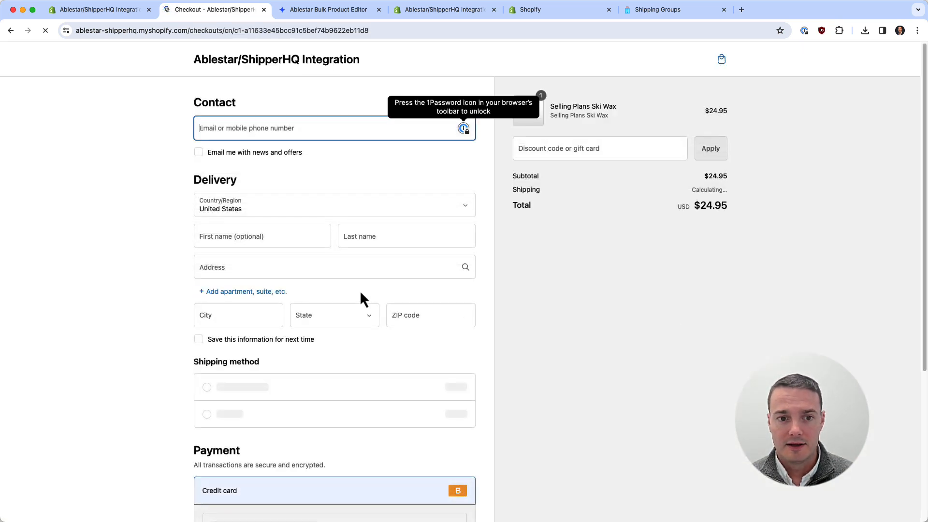
pyautogui.click(244, 264)
pyautogui.write('123')
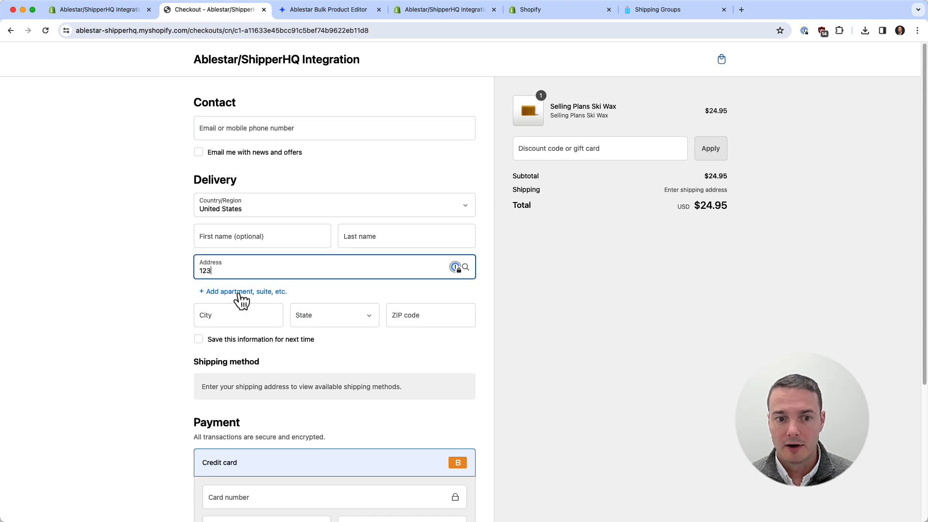
pyautogui.click(239, 306)
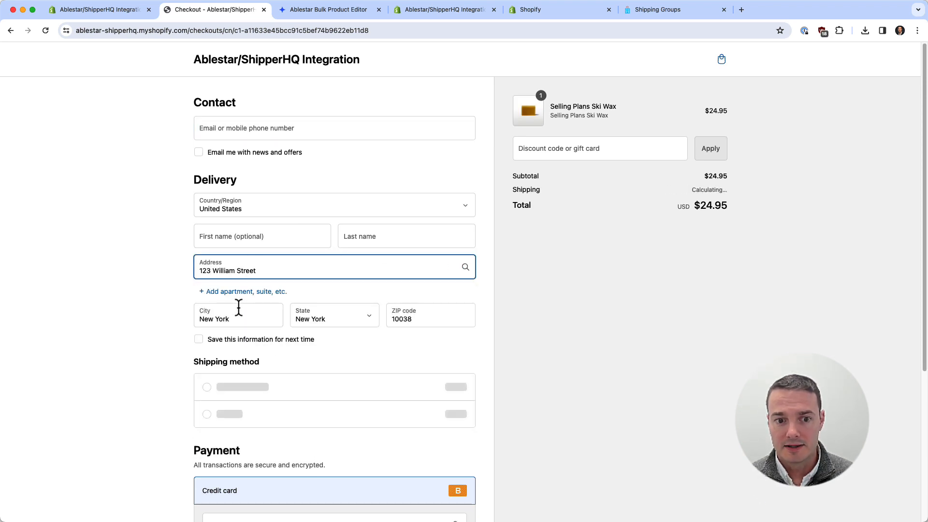
pyautogui.scroll(-3, 241, 309)
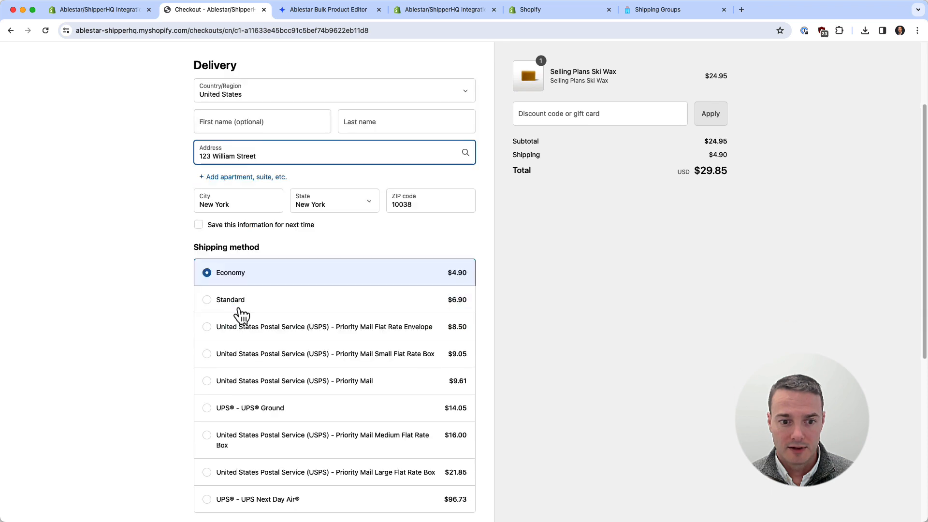
pyautogui.scroll(3, 829, 331)
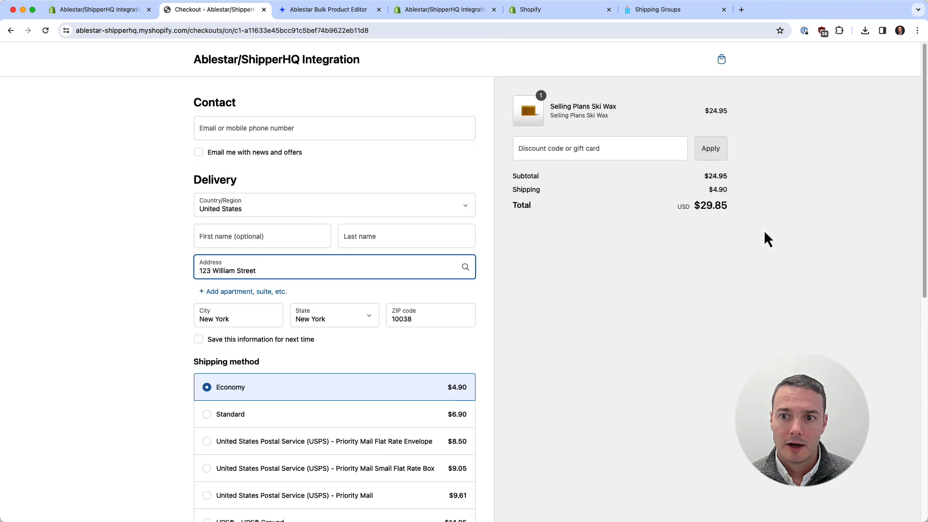
# Remove the ski wax from the cart and return to the product catalog.
pyautogui.click(724, 66)
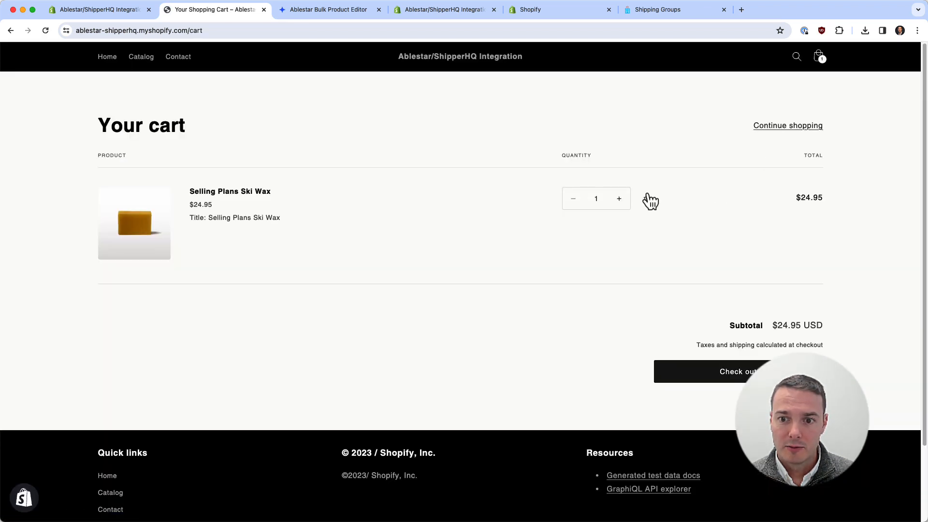
pyautogui.click(646, 202)
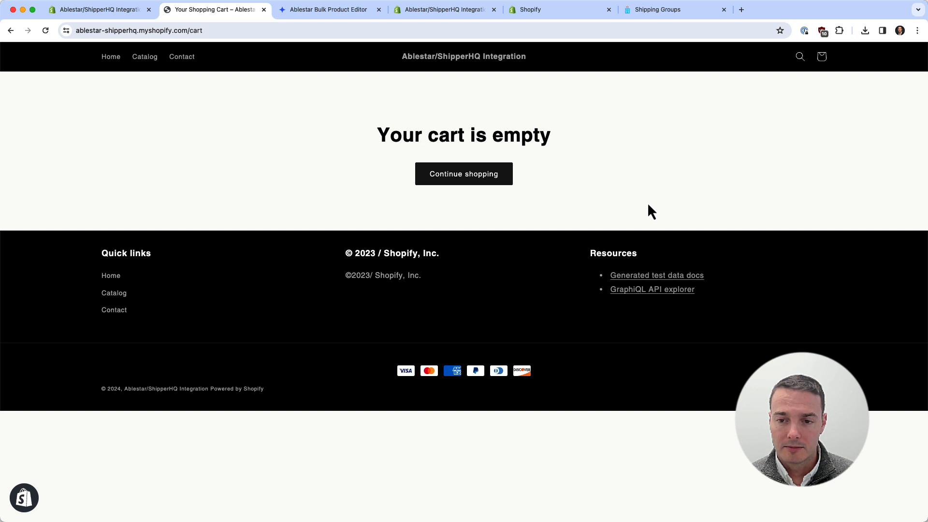
pyautogui.click(471, 173)
# Start a checkout for The Complete Snowboard and fill in the delivery address to review its shipping methods.
pyautogui.scroll(-7, 465, 197)
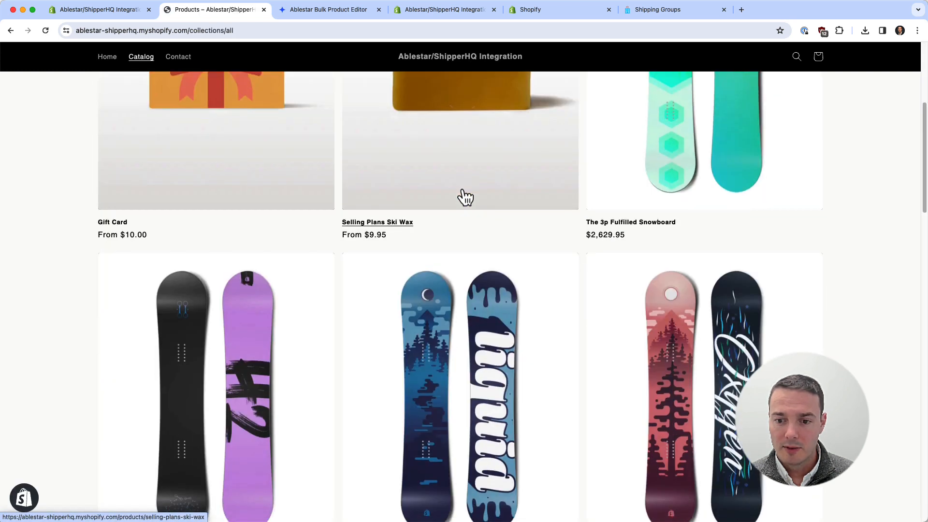
pyautogui.scroll(-10, 465, 203)
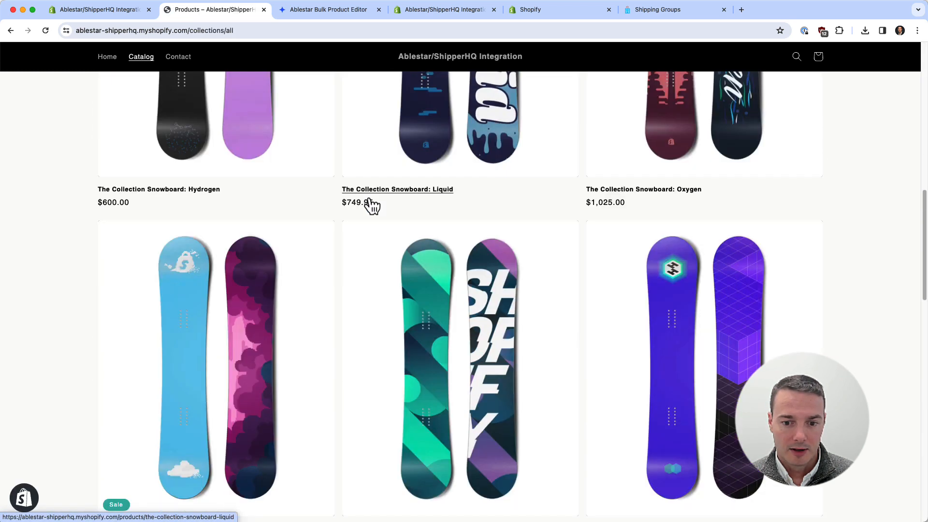
pyautogui.click(451, 190)
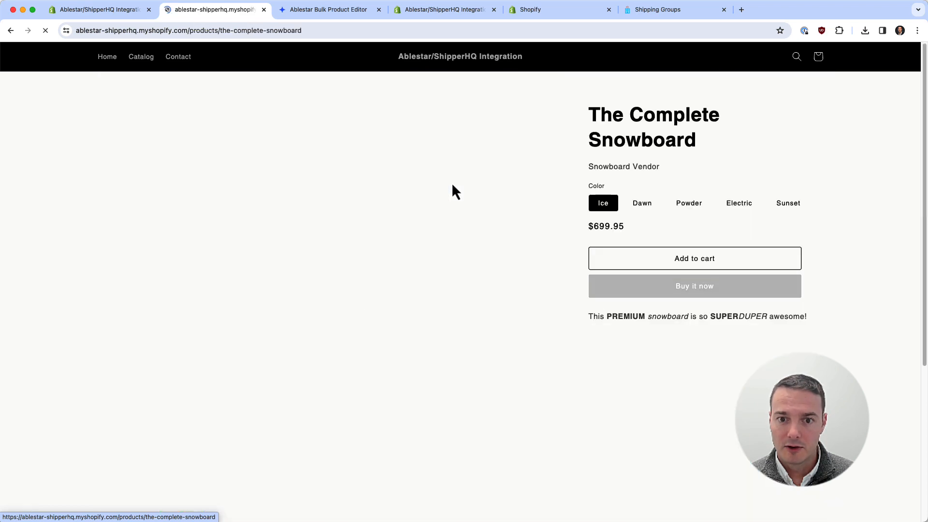
pyautogui.click(697, 290)
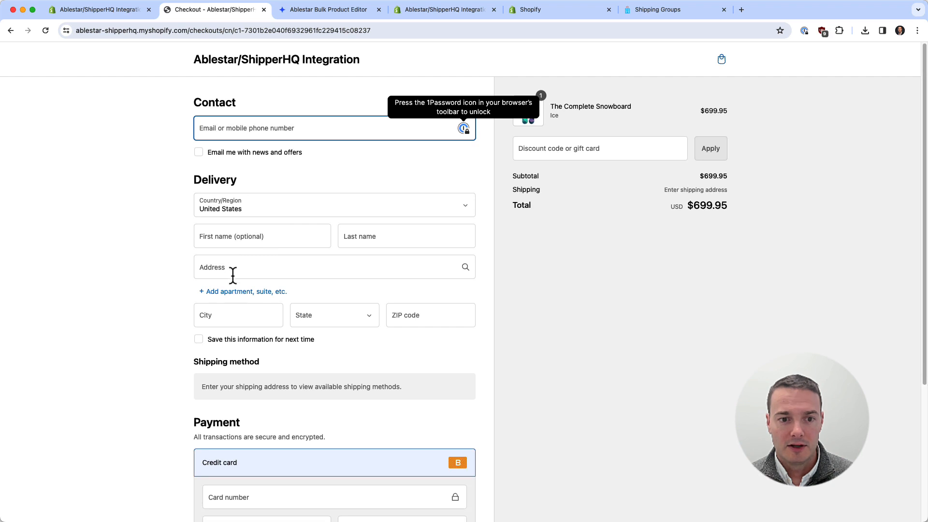
pyautogui.click(232, 267)
pyautogui.write('123')
pyautogui.click(233, 314)
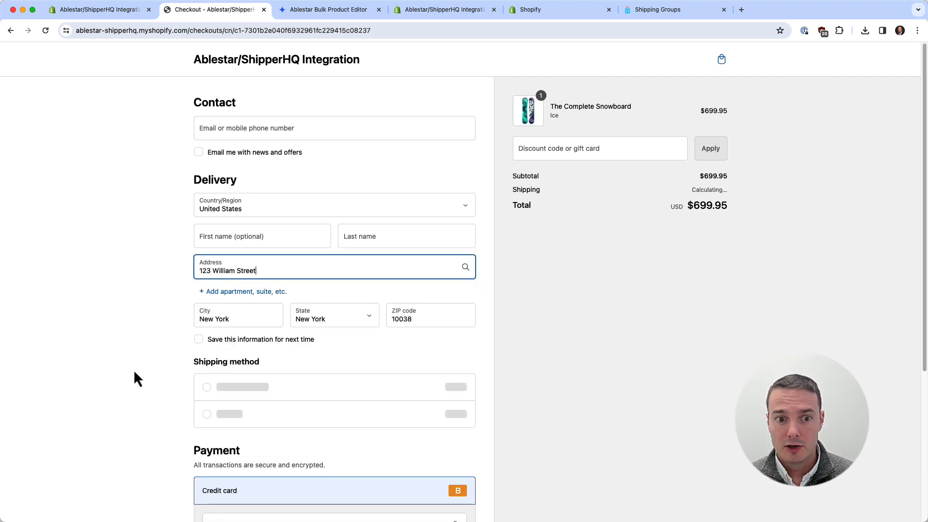
pyautogui.scroll(-1, 133, 380)
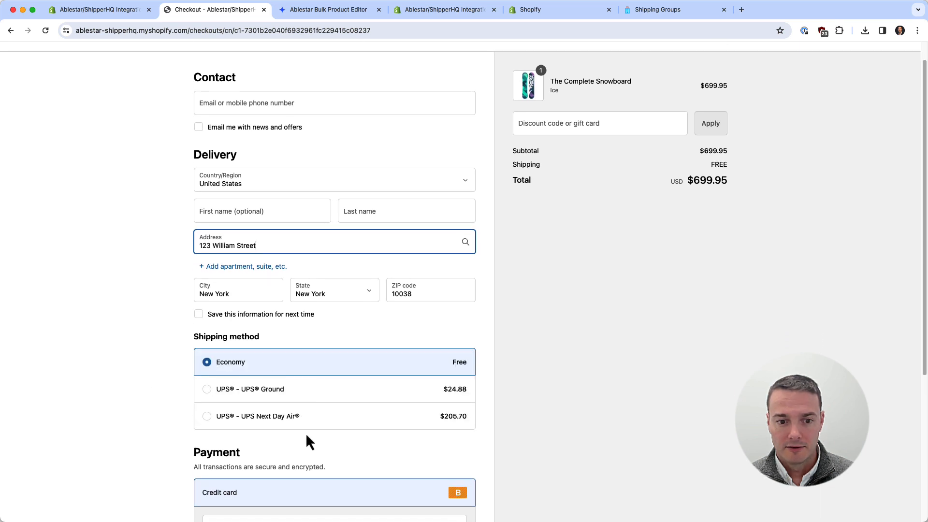